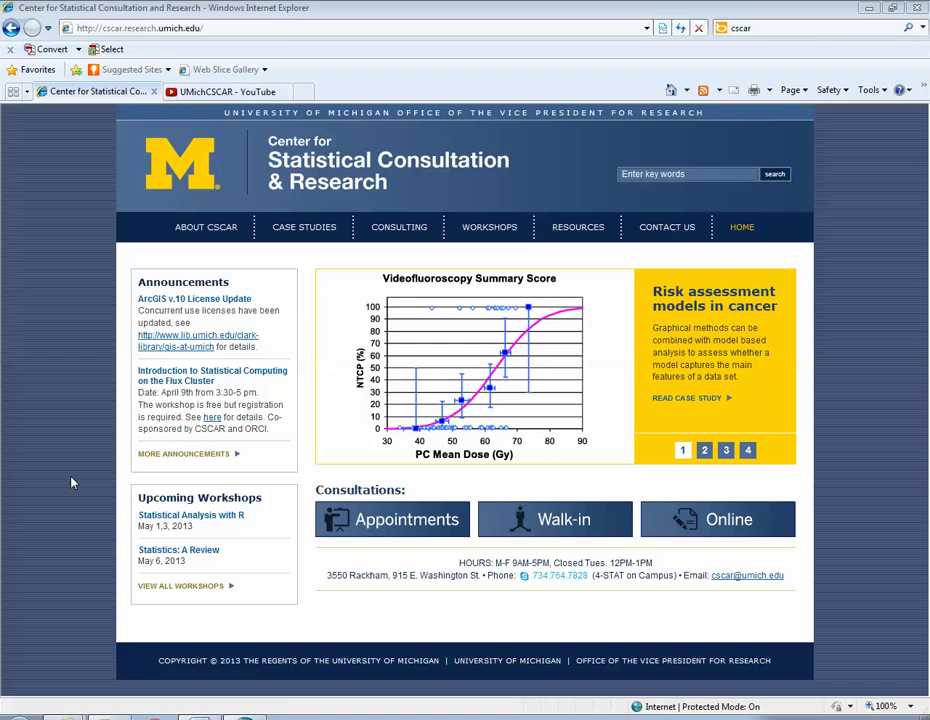
# - Minimize Internet Explorer to show NVivo's Sample Project with the Queries folder
pyautogui.click(866, 9)
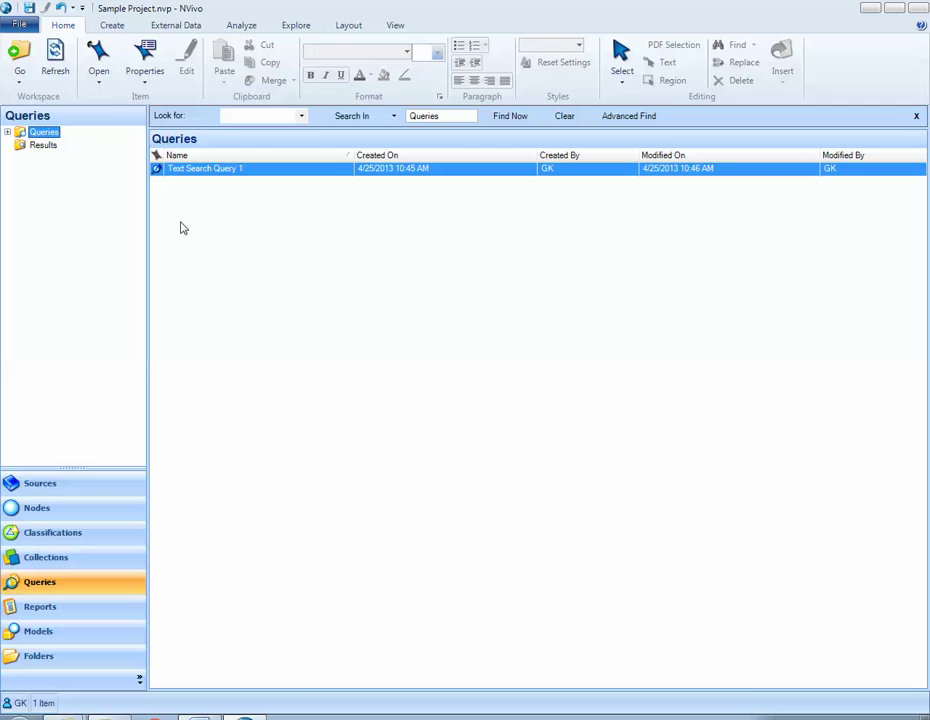
# - Bring up the New Query submenu for the Queries list, listing Word Frequency
pyautogui.rightClick(249, 243)
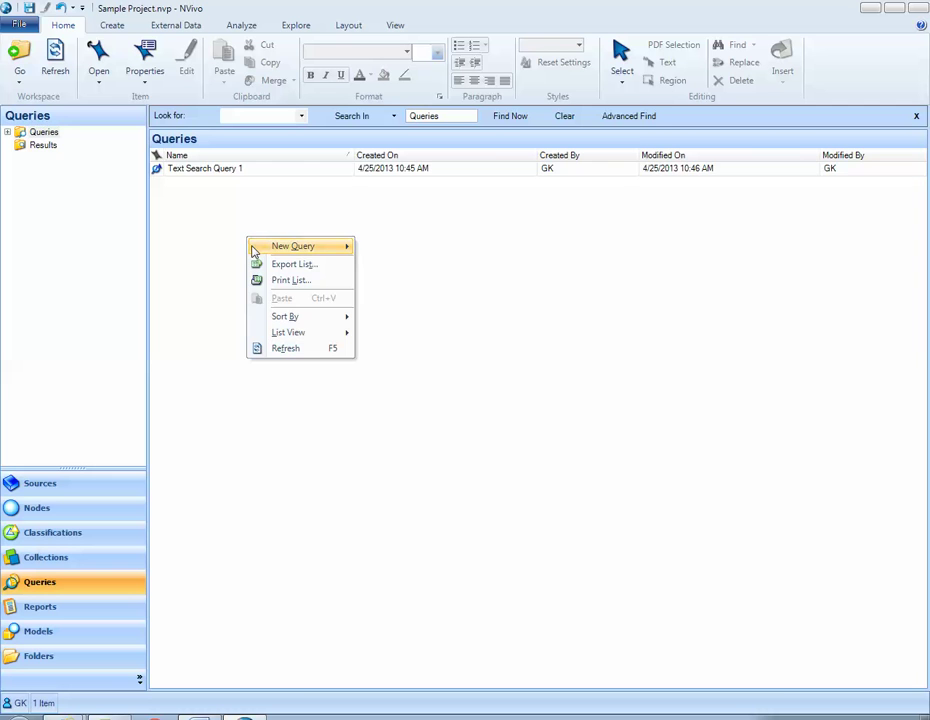
pyautogui.moveTo(254, 250)
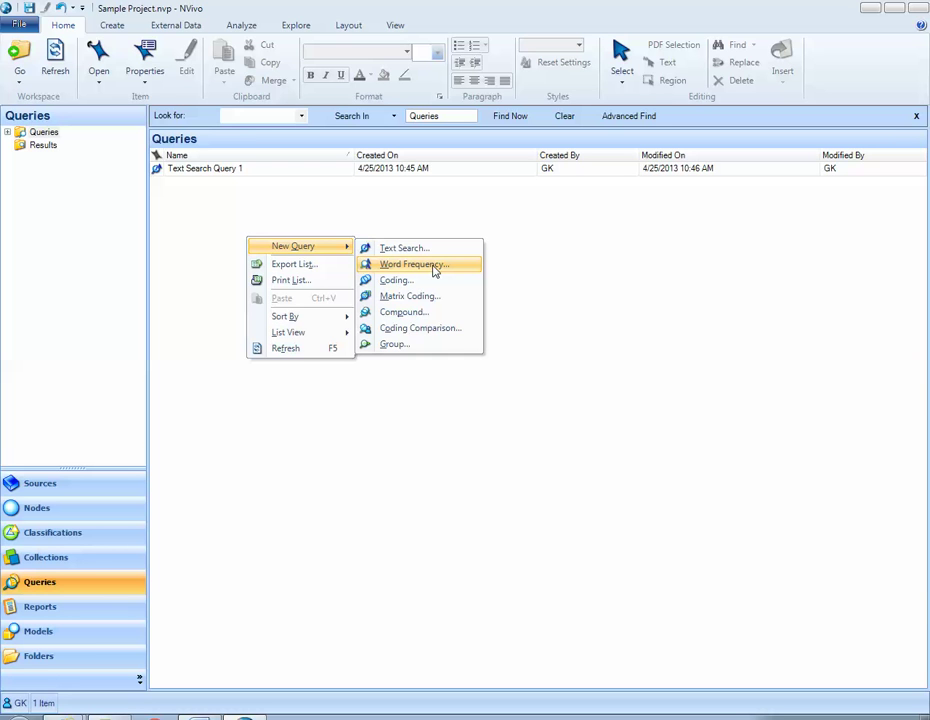
# - Create a Word Frequency query named WF Query 1, added to the project, matching stemmed words
pyautogui.click(435, 270)
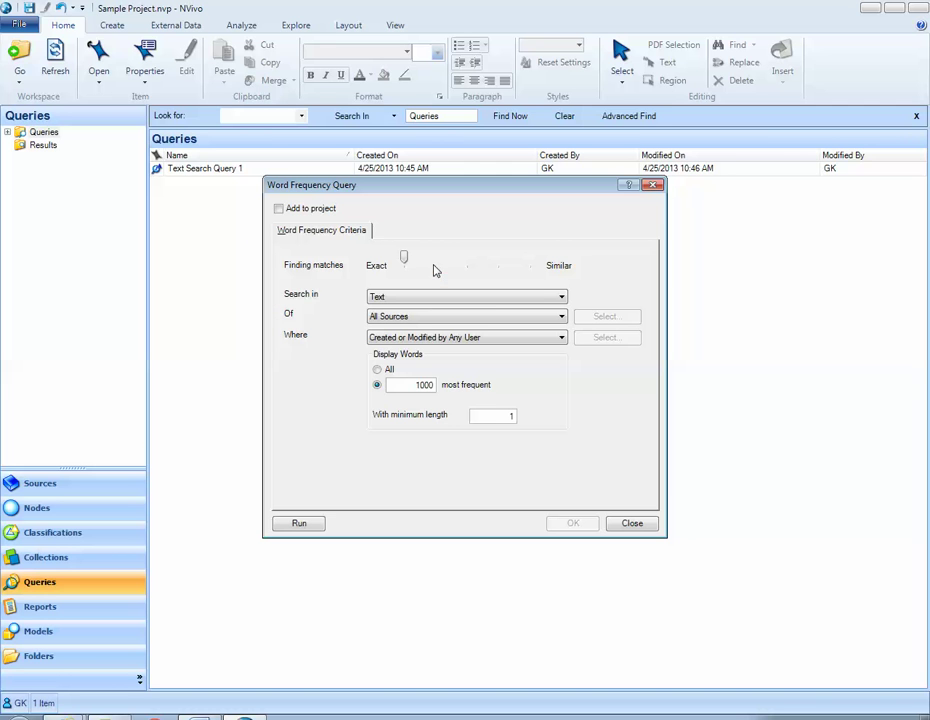
pyautogui.click(311, 210)
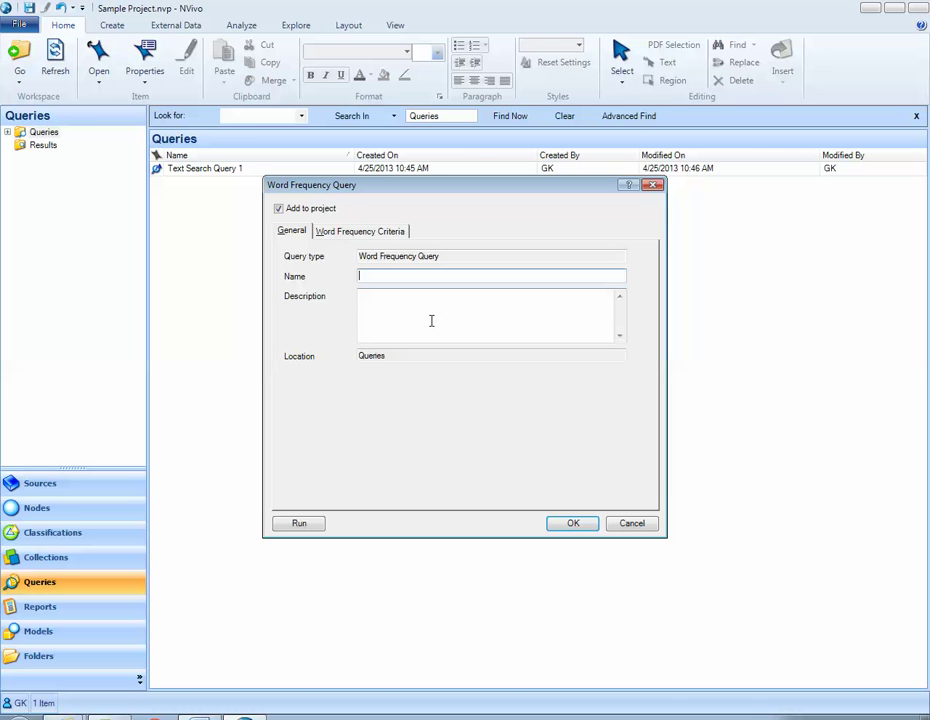
pyautogui.write('WF Query 1')
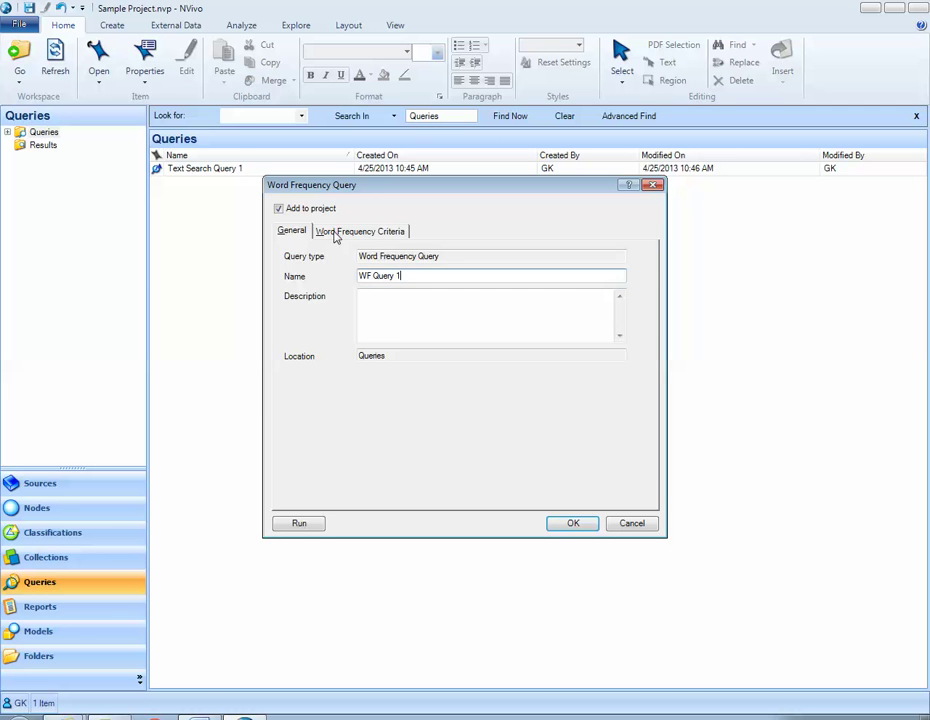
pyautogui.click(336, 236)
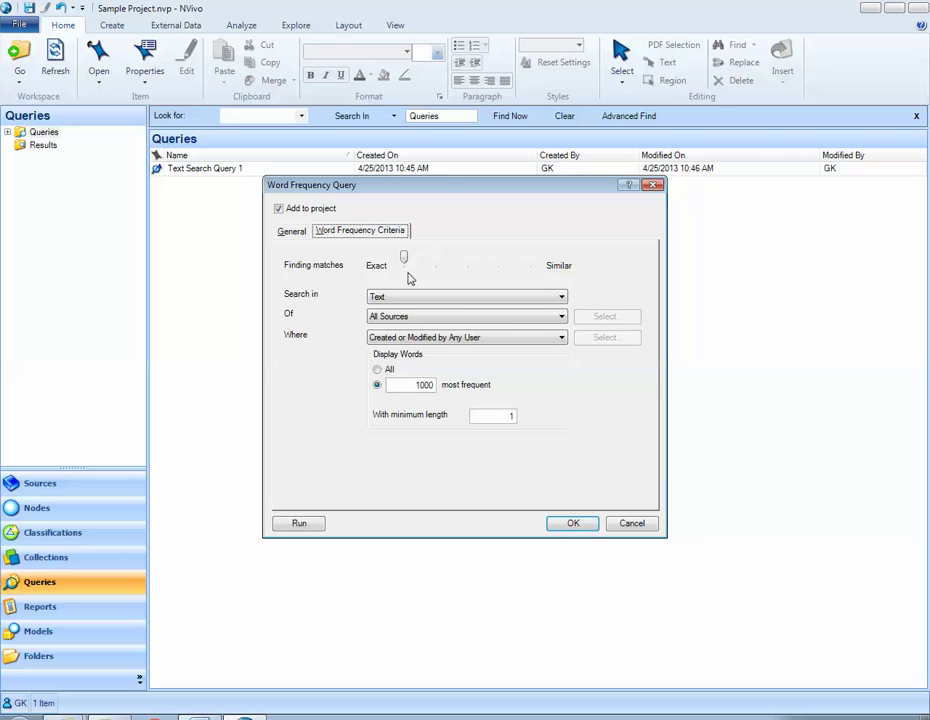
pyautogui.moveTo(405, 257); pyautogui.dragTo(433, 262)
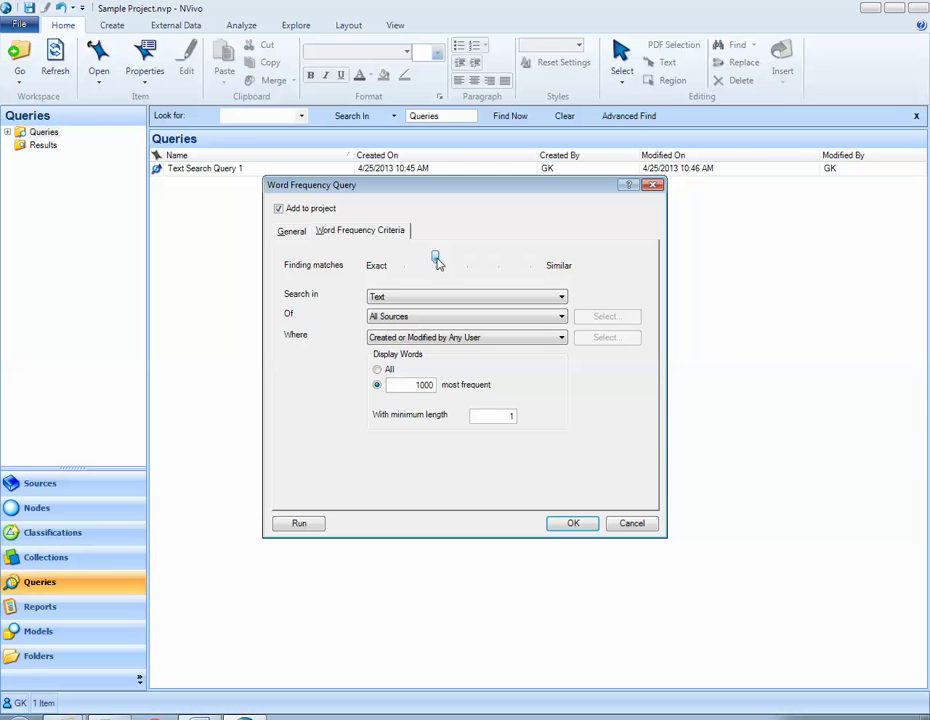
pyautogui.moveTo(437, 260); pyautogui.dragTo(530, 264)
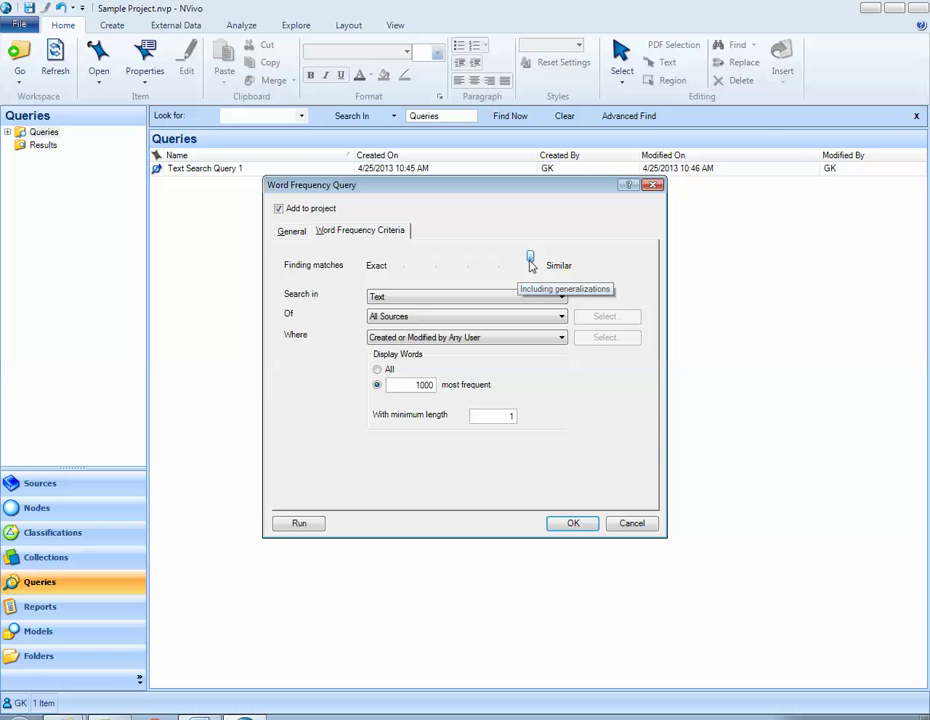
pyautogui.moveTo(531, 264); pyautogui.dragTo(436, 258)
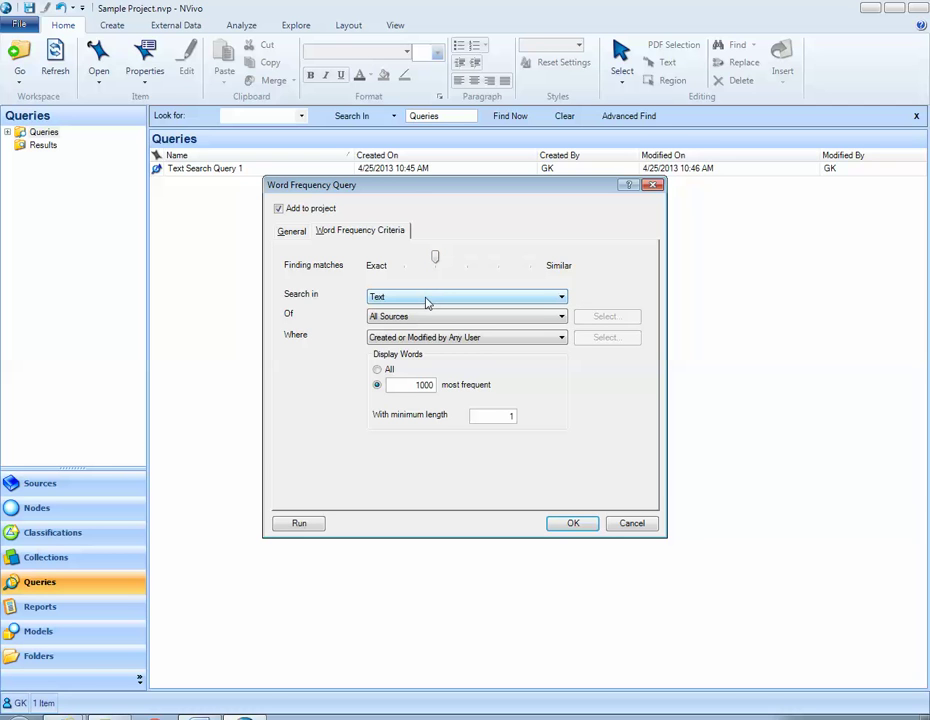
# - Keep searching in Text and set the source scope to Selected Items
pyautogui.click(426, 298)
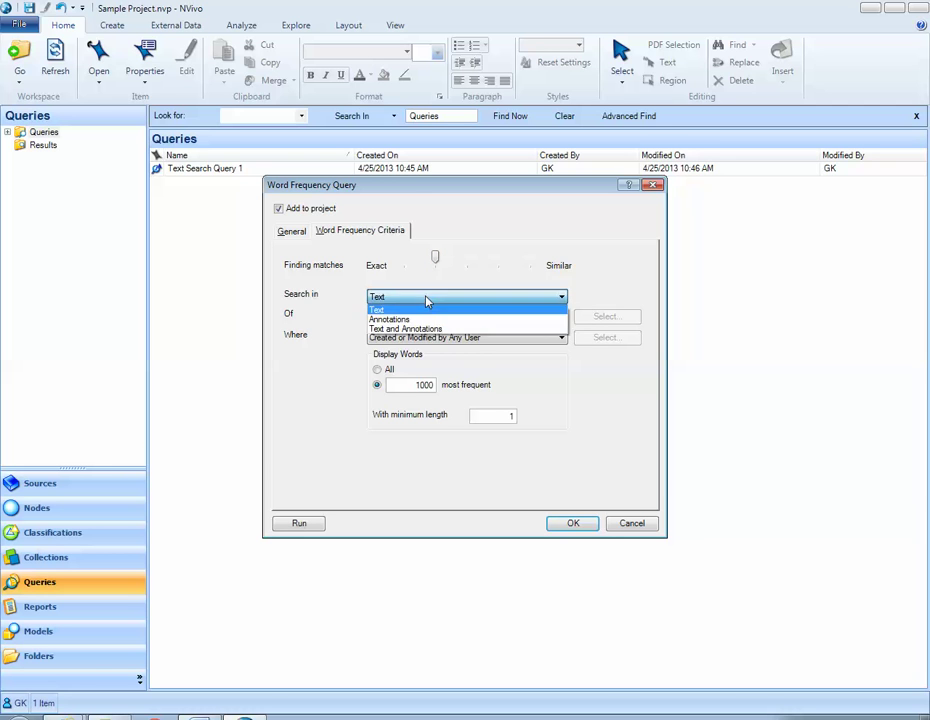
pyautogui.click(426, 298)
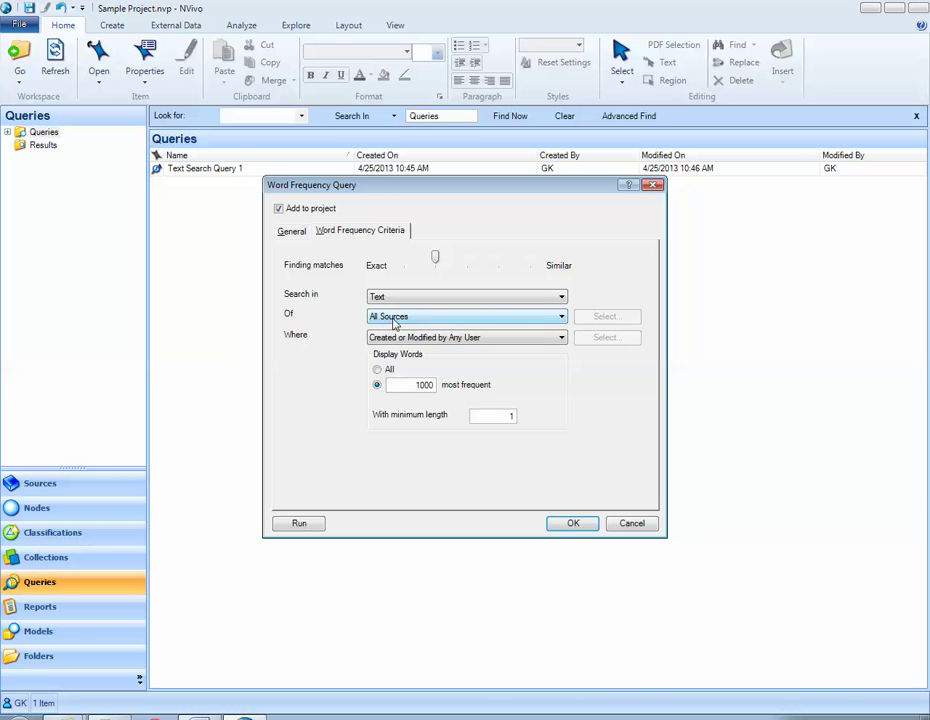
pyautogui.click(415, 318)
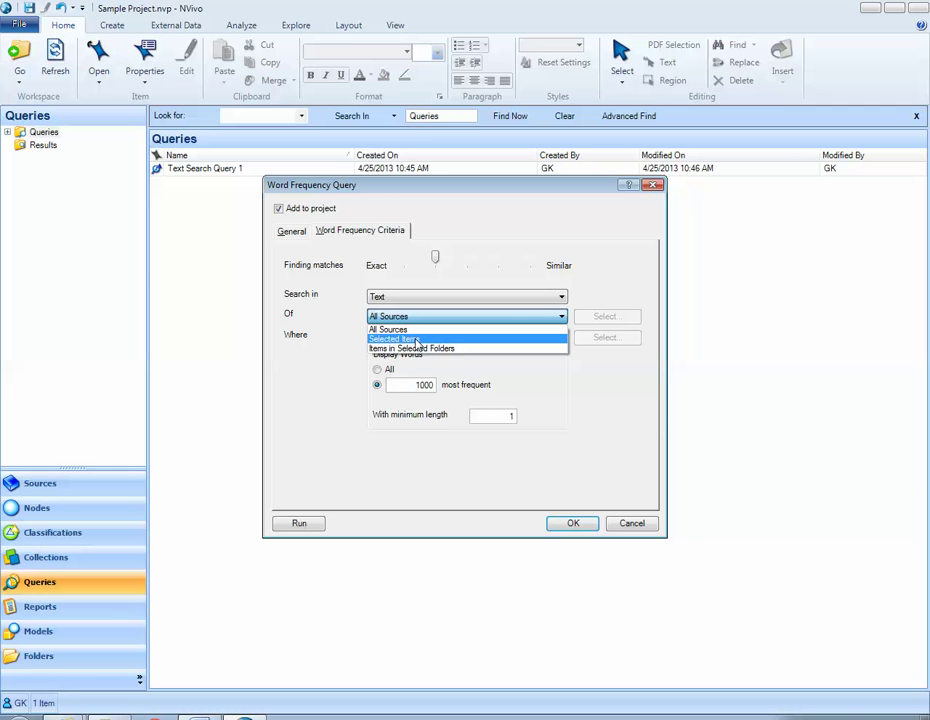
pyautogui.click(416, 341)
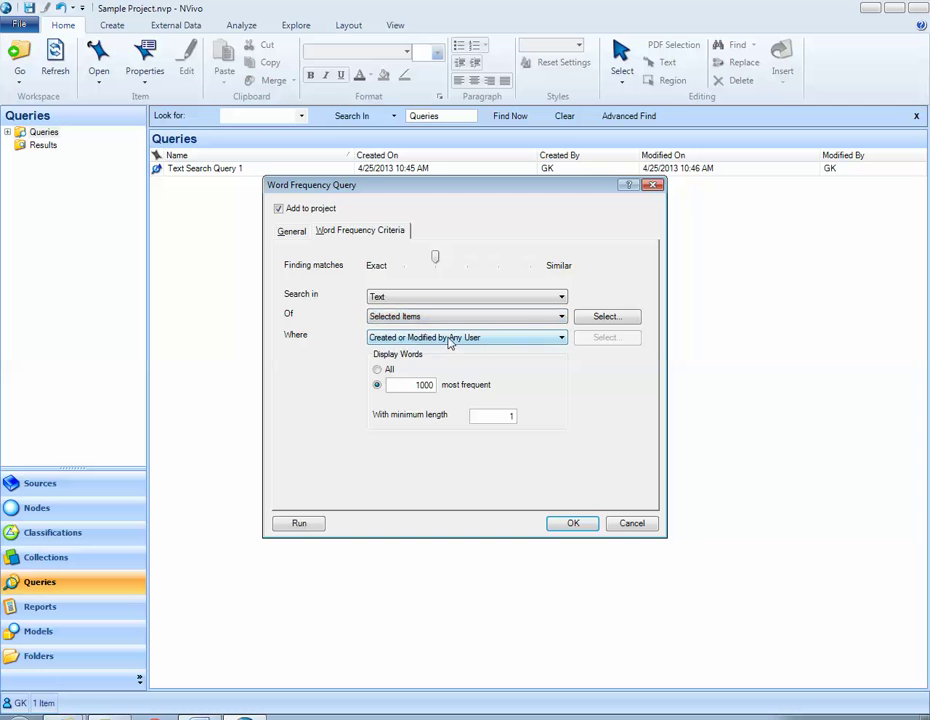
# - Browse the Internals folder in Select Project Items, cancel, and keep items by any user
pyautogui.click(598, 325)
pyautogui.click(159, 259)
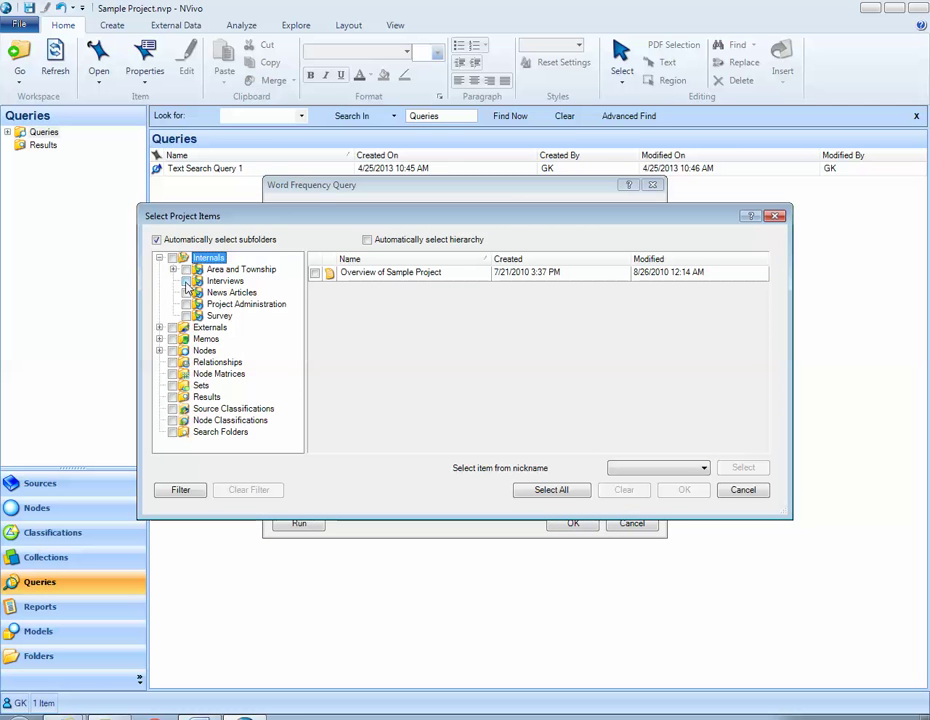
pyautogui.click(186, 282)
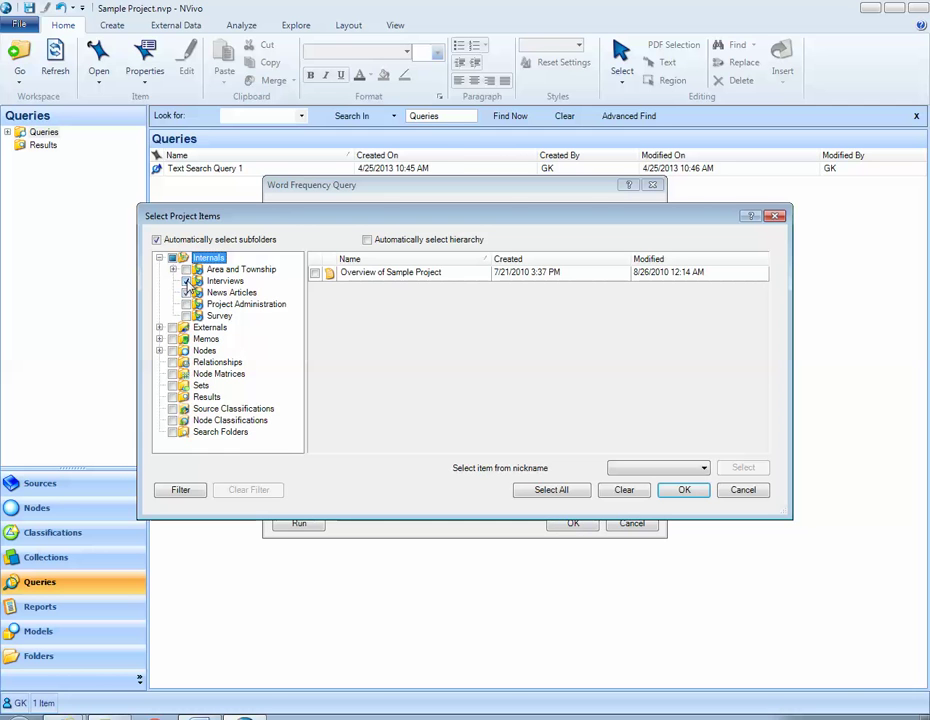
pyautogui.click(186, 282)
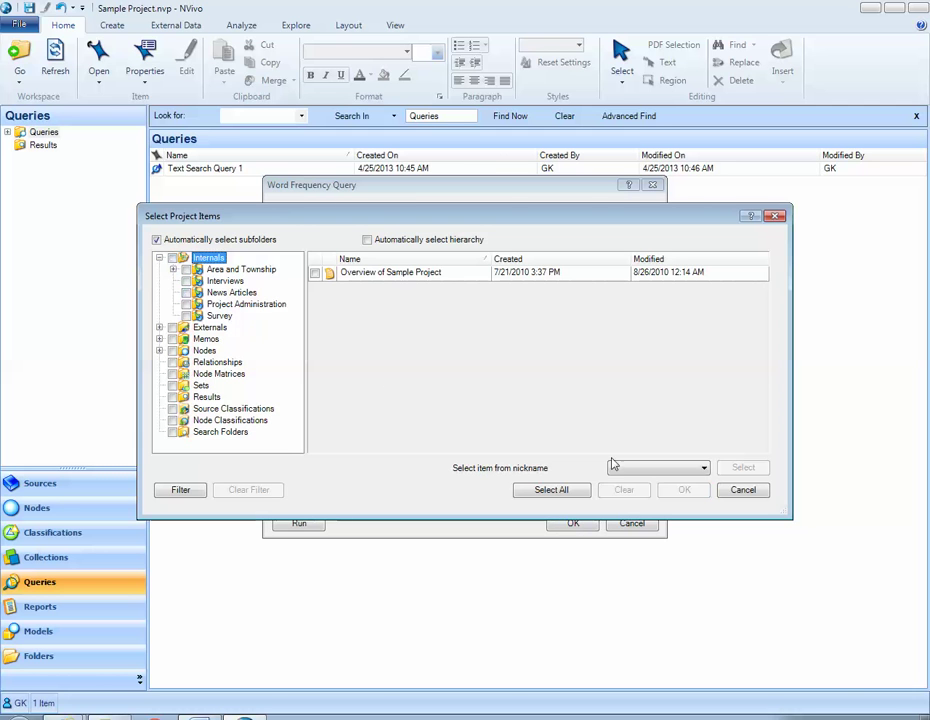
pyautogui.click(733, 491)
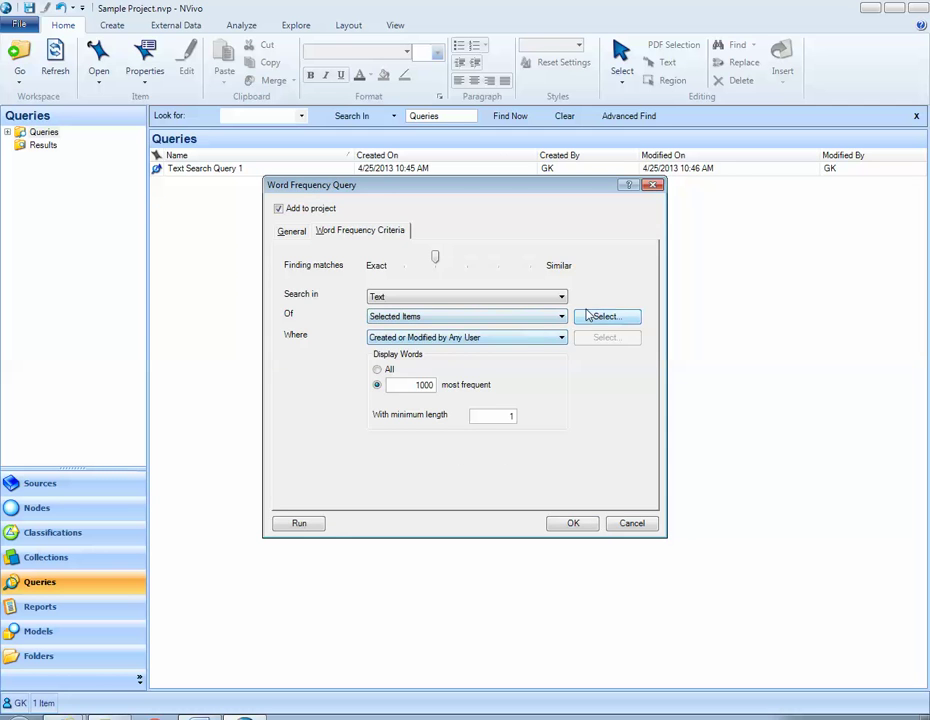
pyautogui.click(415, 341)
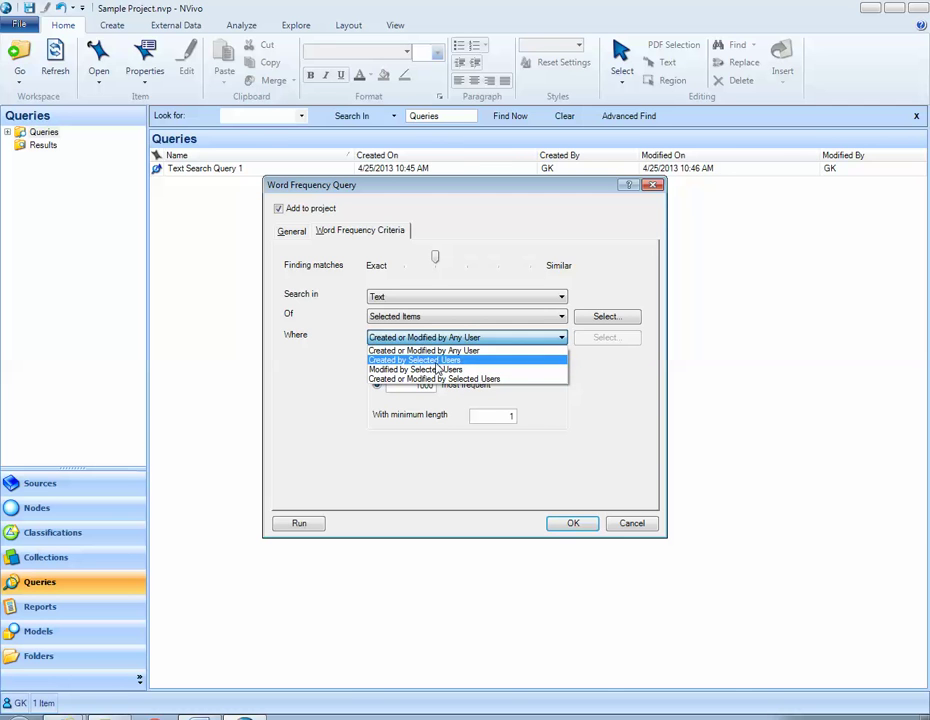
pyautogui.click(642, 379)
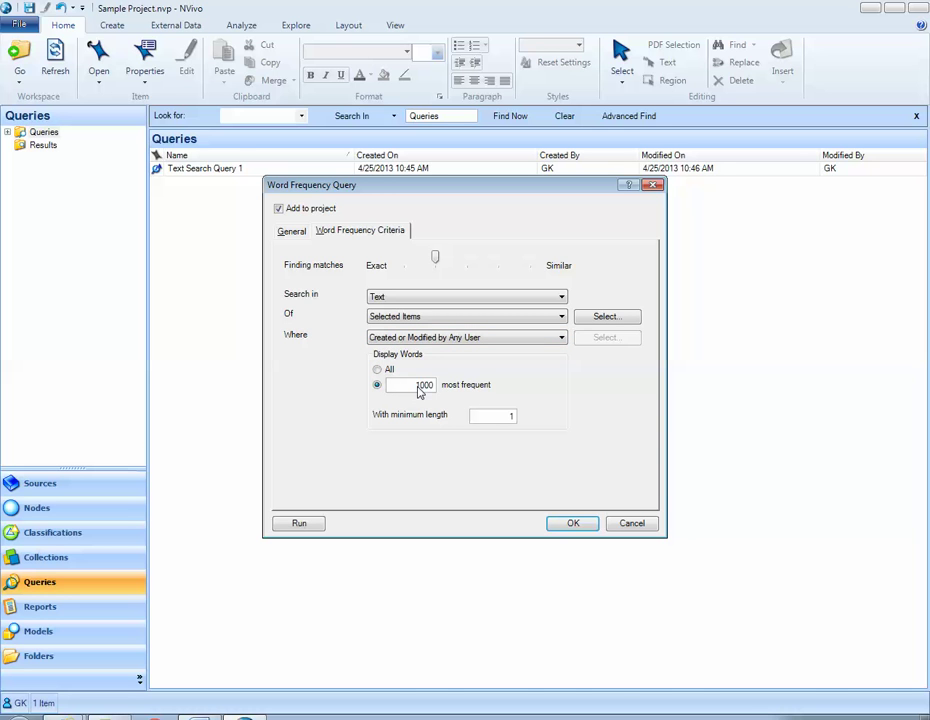
# - Set the query to show the 100 most frequent words with minimum length 4
pyautogui.doubleClick(419, 390)
pyautogui.press('BackSpace')
pyautogui.doubleClick(509, 417)
pyautogui.click(478, 416)
pyautogui.press('BackSpace')
pyautogui.write('1')
pyautogui.doubleClick(509, 416)
pyautogui.doubleClick(511, 414)
pyautogui.write('4')
# - Dismiss the missing-items warning and switch the source scope back to All Sources
pyautogui.click(566, 526)
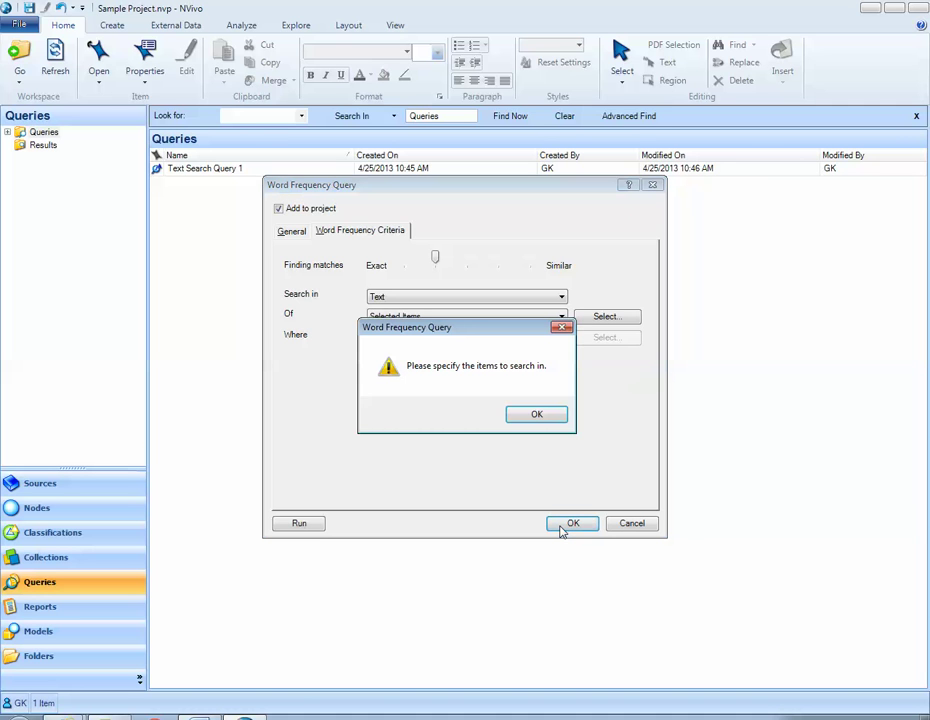
pyautogui.click(540, 414)
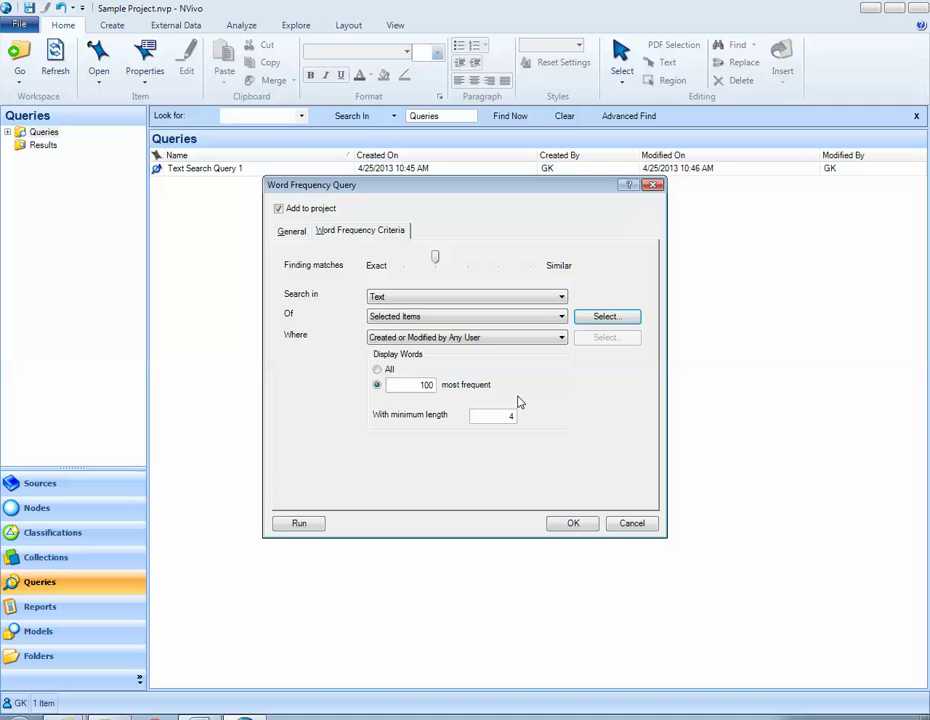
pyautogui.click(482, 318)
pyautogui.click(480, 328)
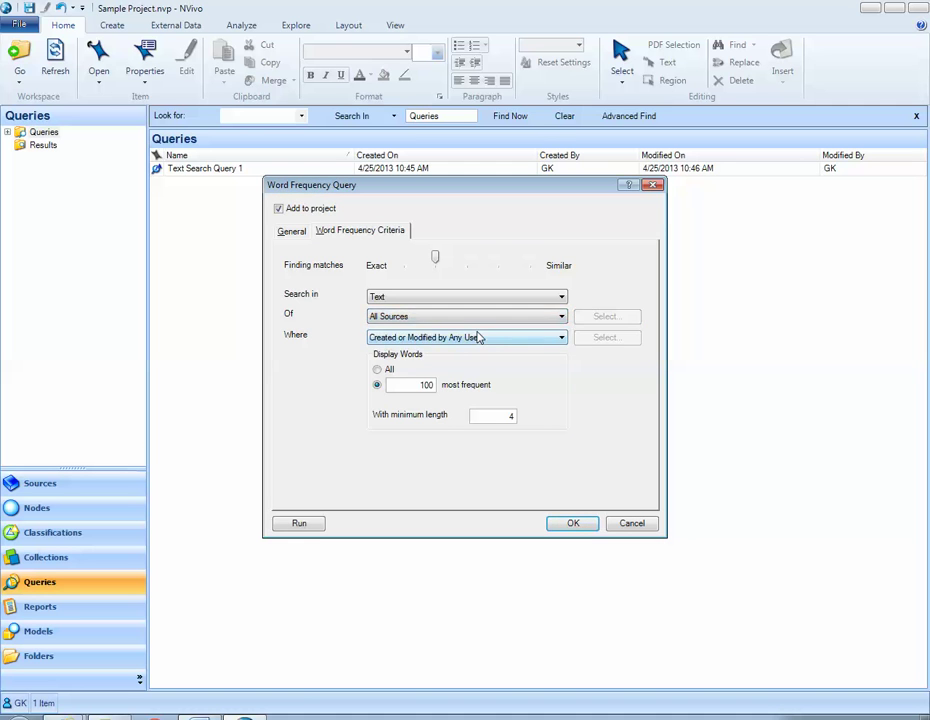
# - Save WF Query 1 and run it, listing 100 words led by 'down' at 413
pyautogui.click(572, 523)
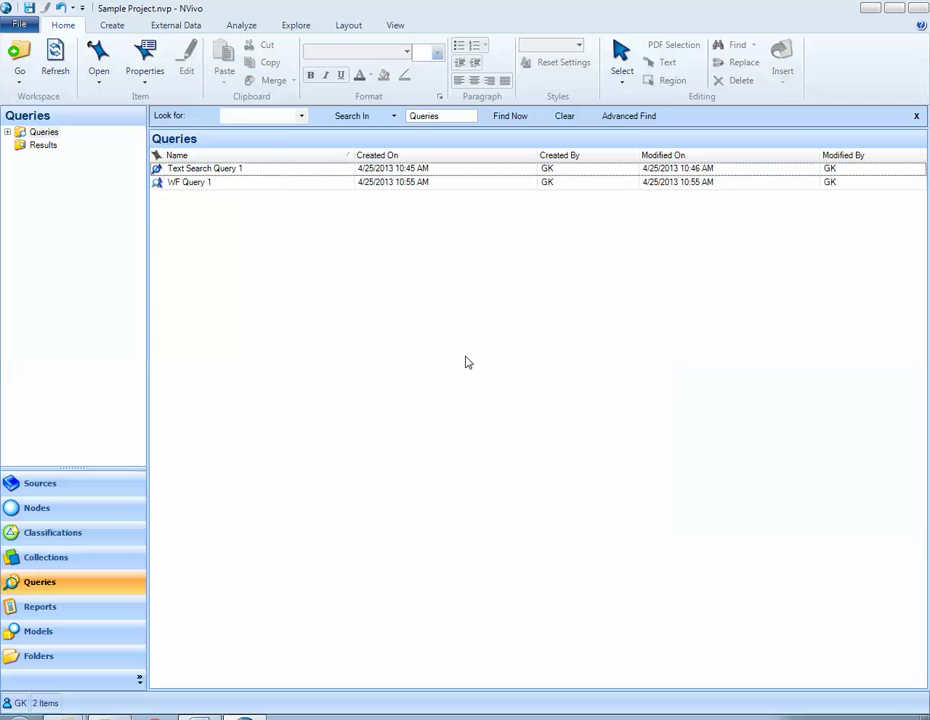
pyautogui.click(225, 187)
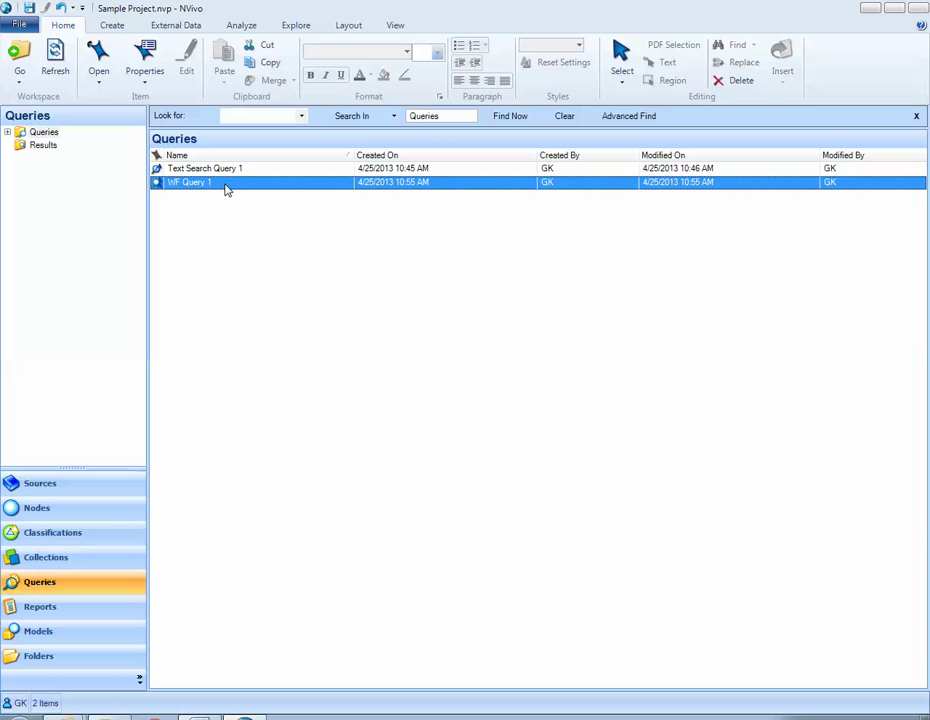
pyautogui.rightClick(227, 189)
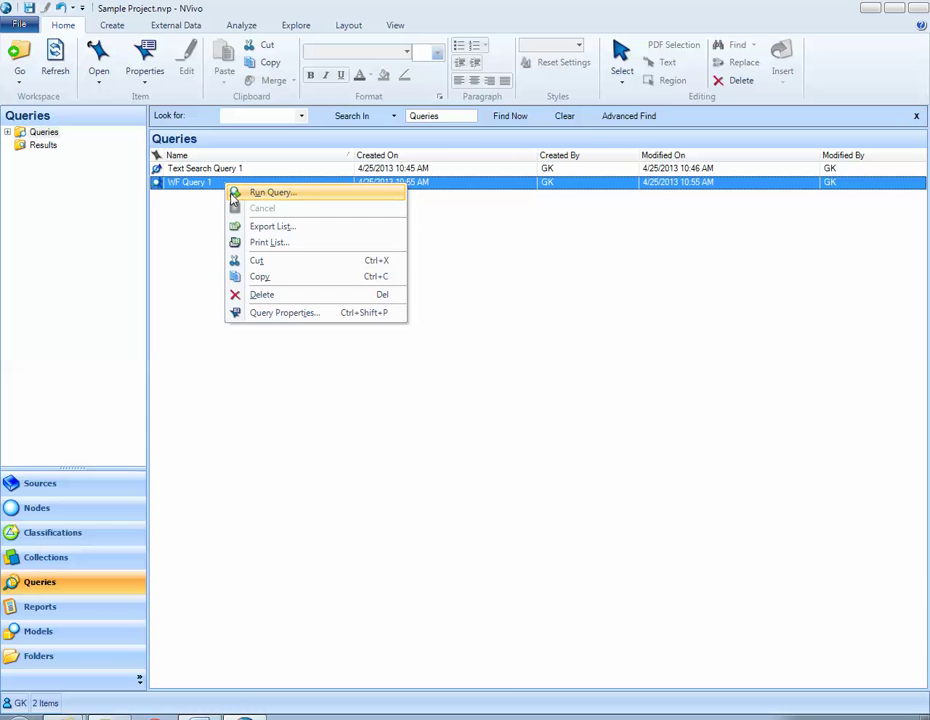
pyautogui.click(231, 199)
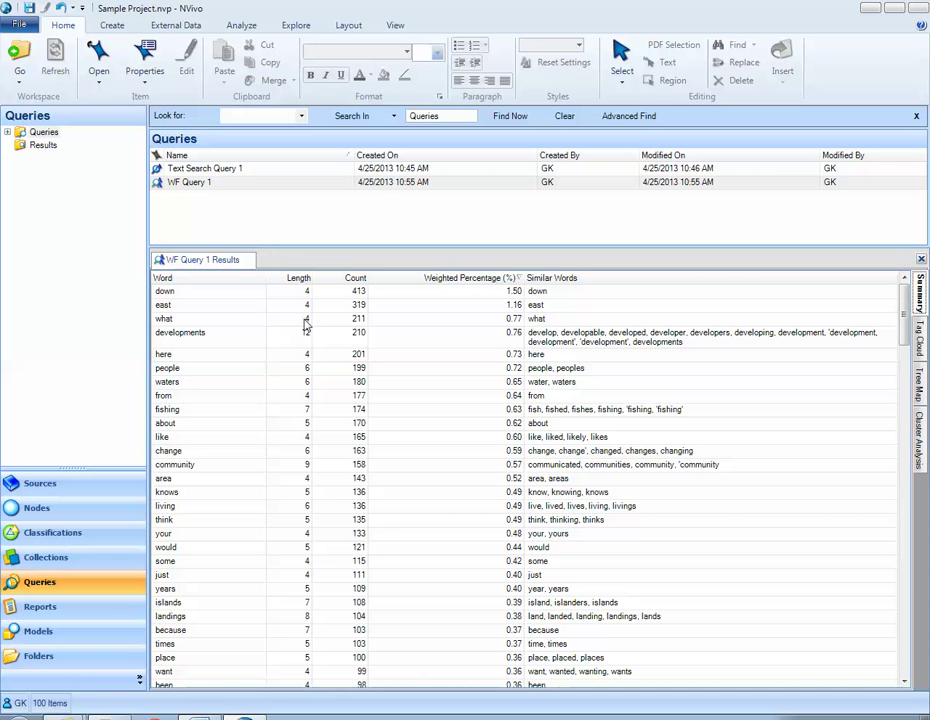
pyautogui.click(195, 296)
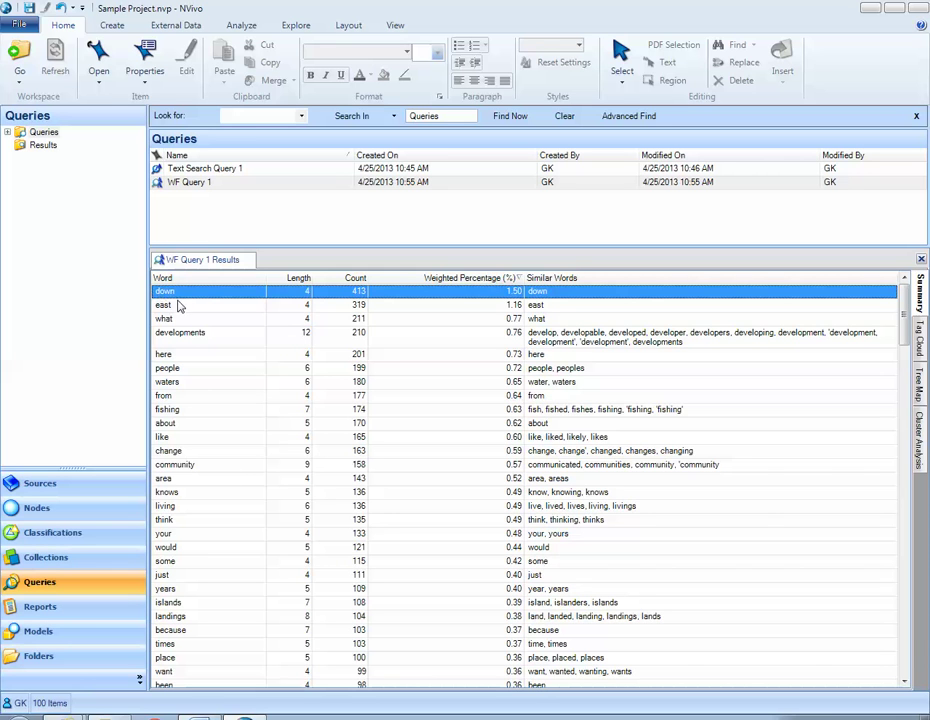
pyautogui.click(177, 306)
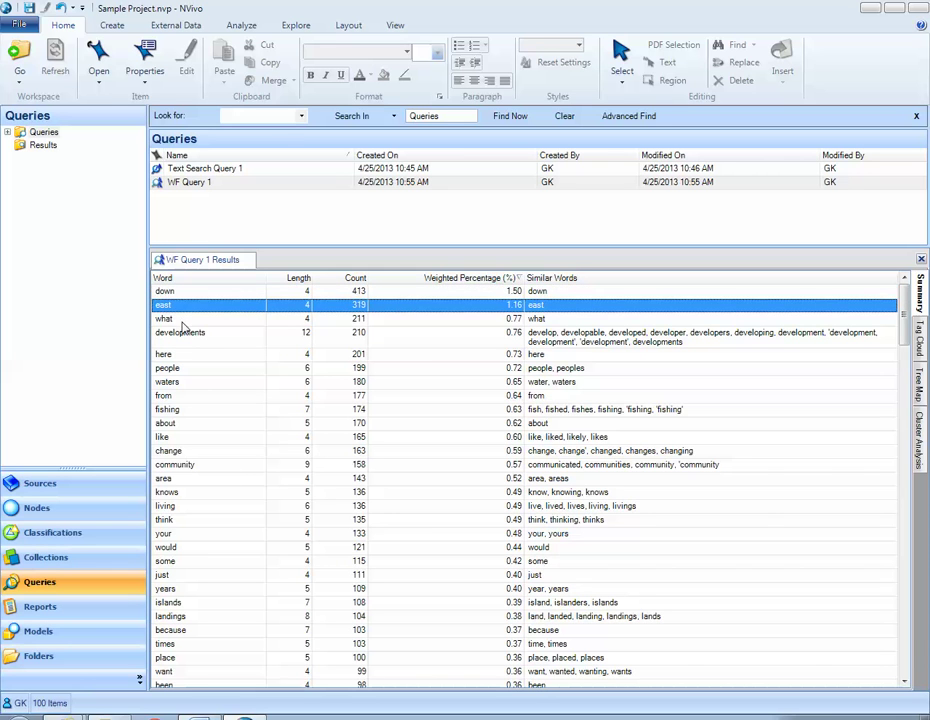
pyautogui.click(182, 321)
pyautogui.click(183, 341)
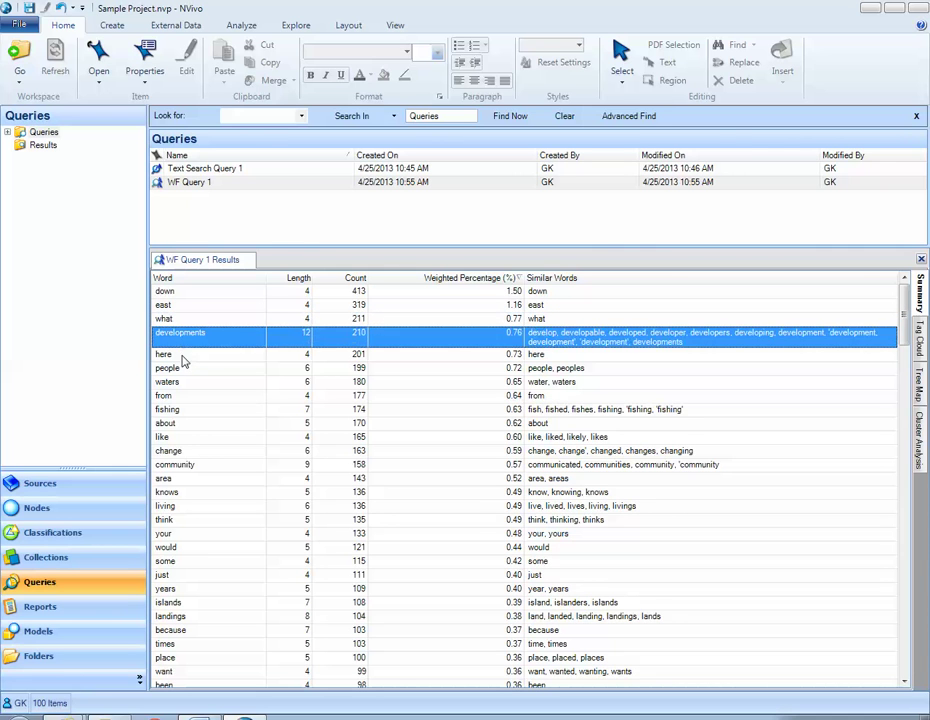
pyautogui.click(184, 357)
pyautogui.click(185, 368)
pyautogui.click(186, 382)
pyautogui.click(189, 397)
pyautogui.click(190, 409)
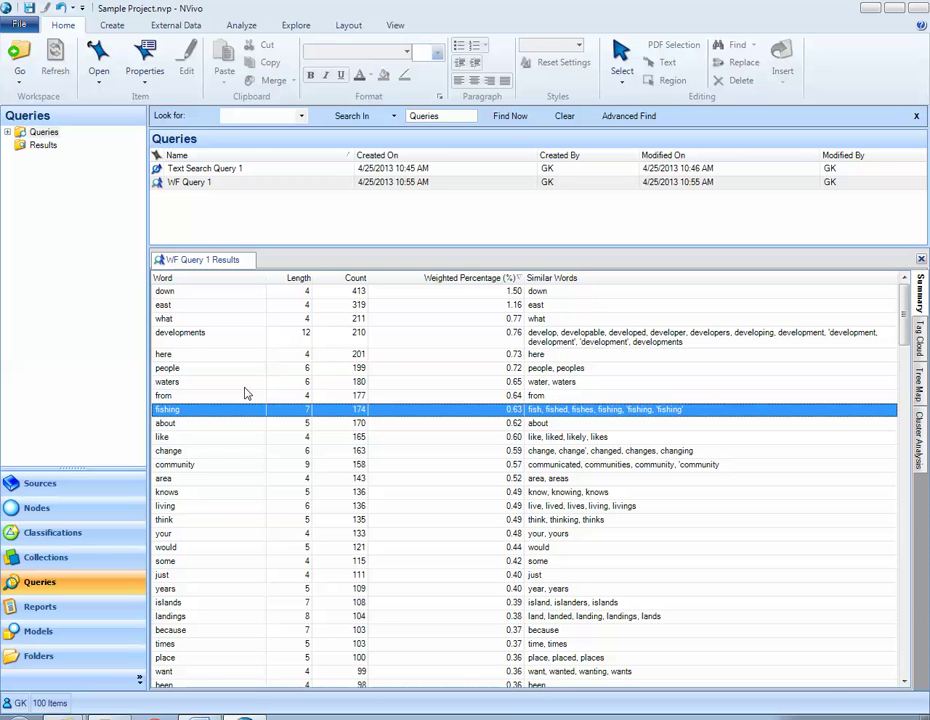
pyautogui.click(176, 369)
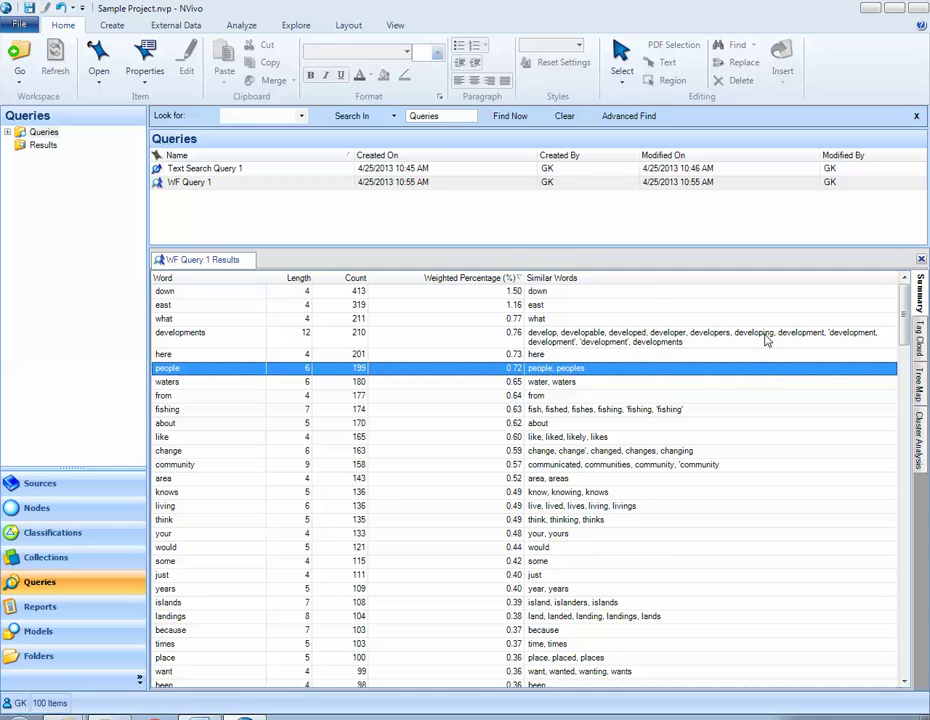
# - Export the results list to the Desktop as Excel file 'WF Query 1' (.xlsx)
pyautogui.rightClick(246, 308)
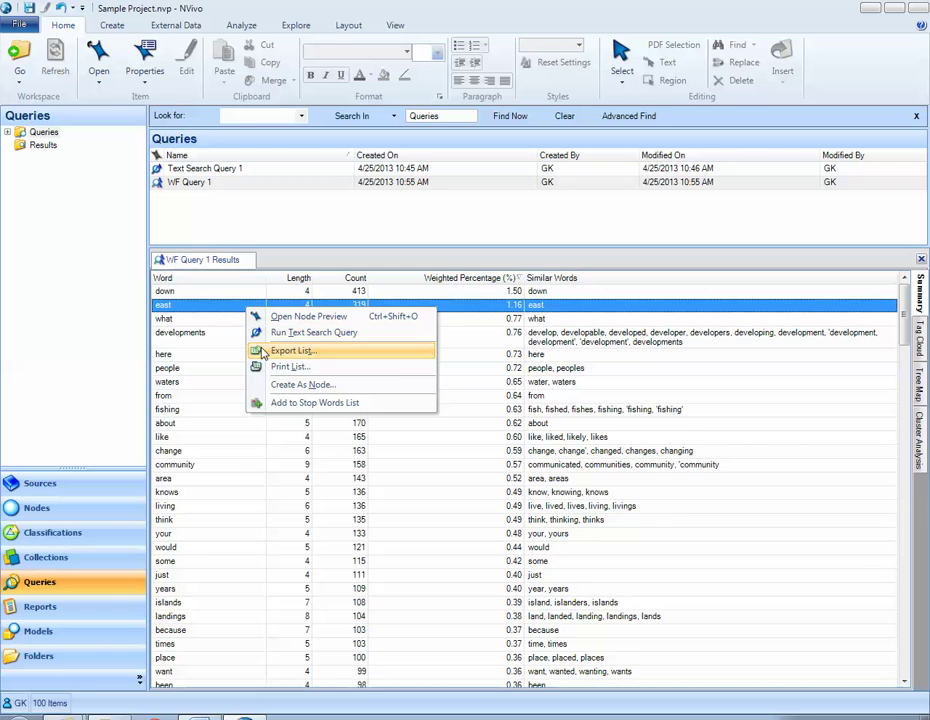
pyautogui.click(261, 353)
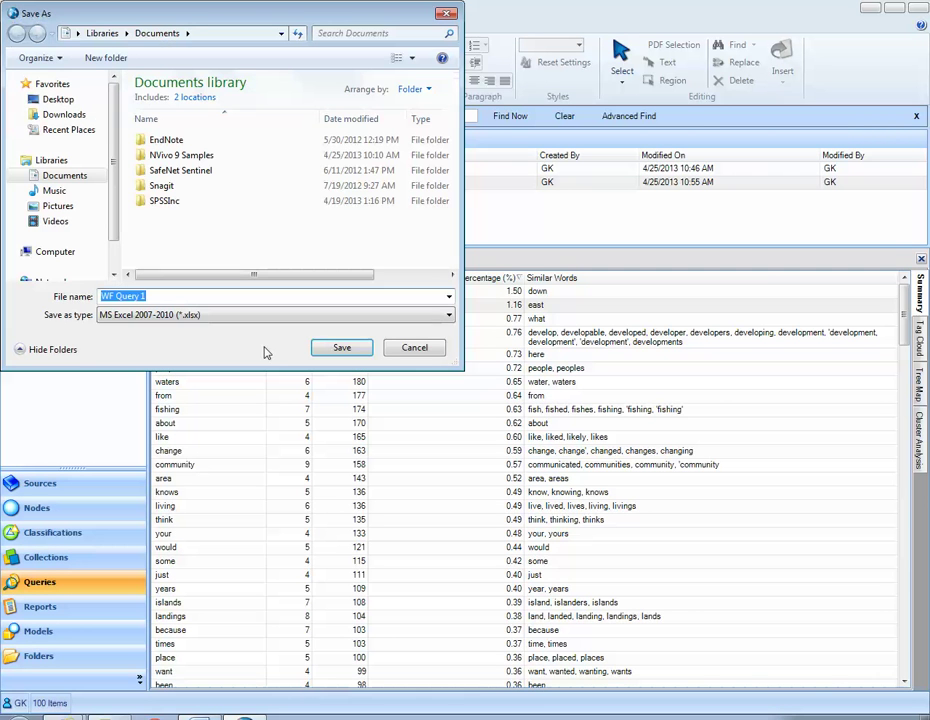
pyautogui.click(77, 103)
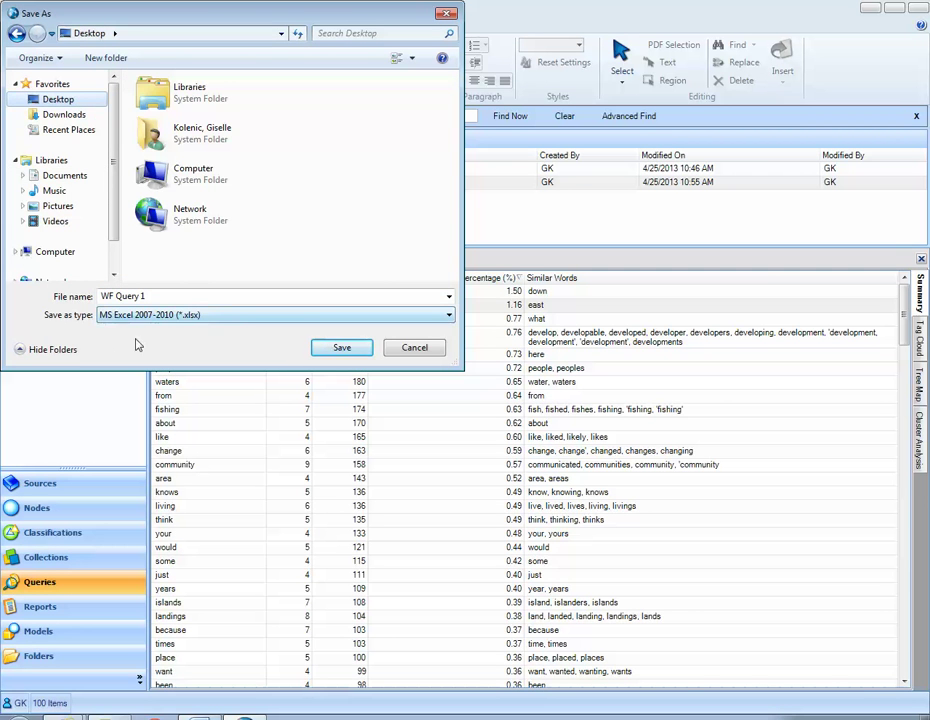
pyautogui.click(324, 352)
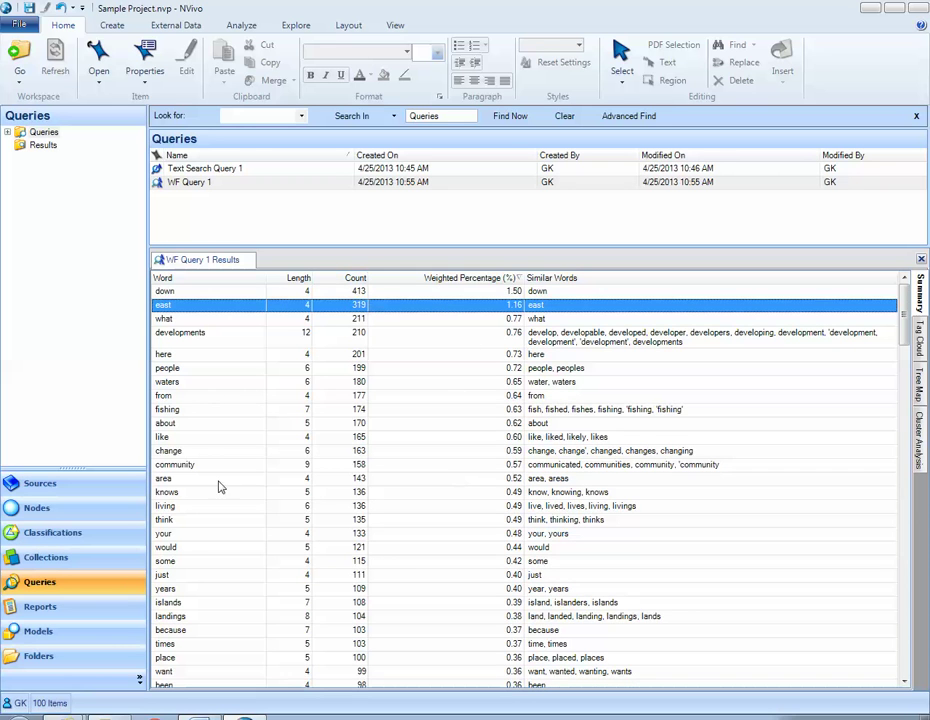
# - Display the WF Query 1 results as a Tag Cloud, with 'down' and 'east' largest
pyautogui.click(919, 342)
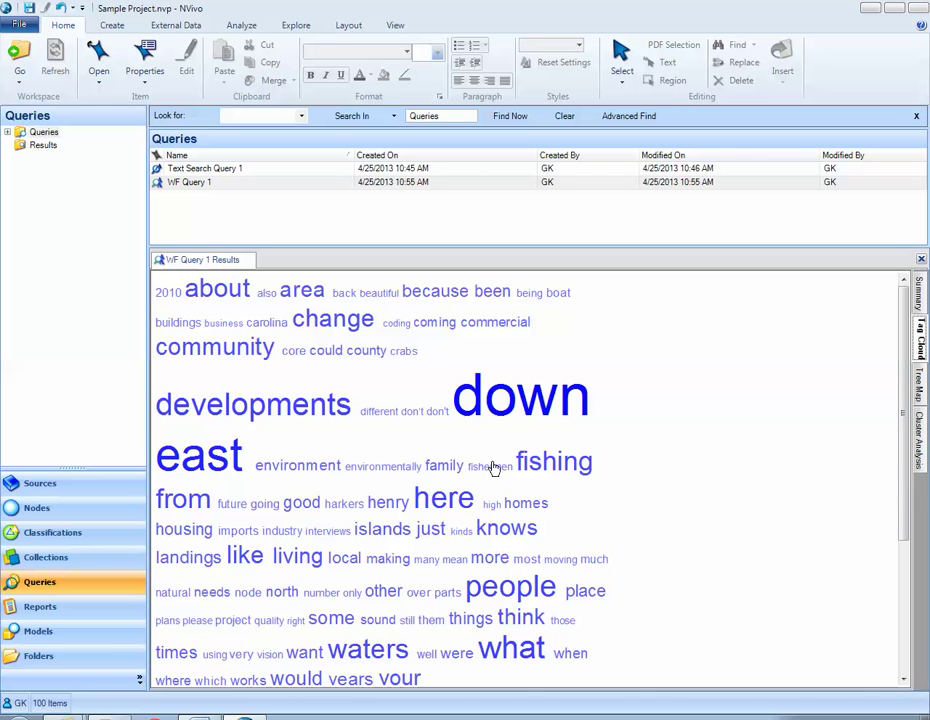
pyautogui.rightClick(564, 343)
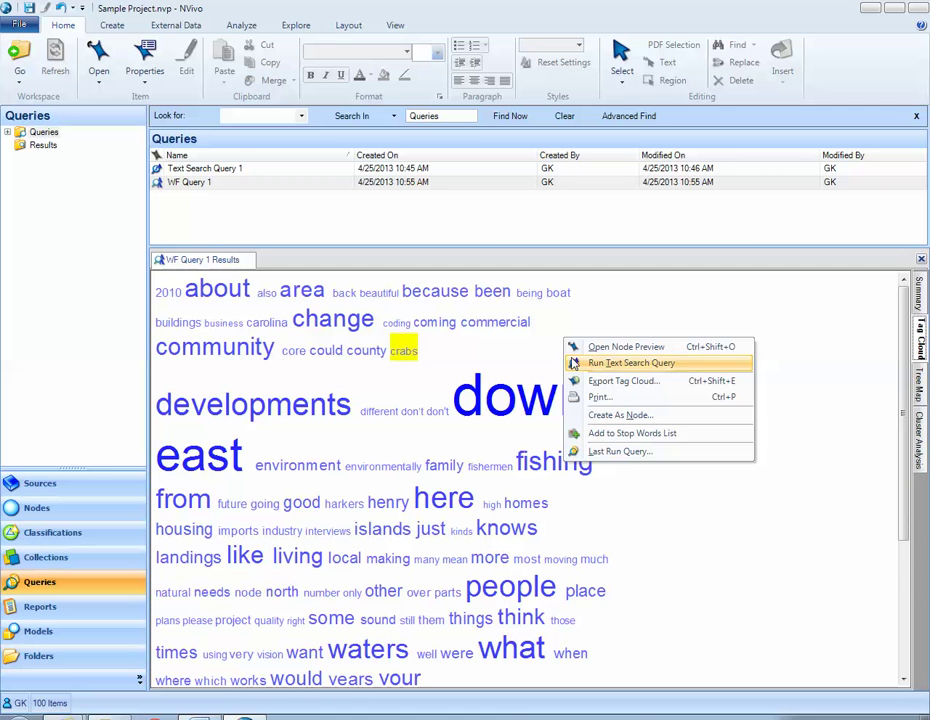
pyautogui.click(579, 386)
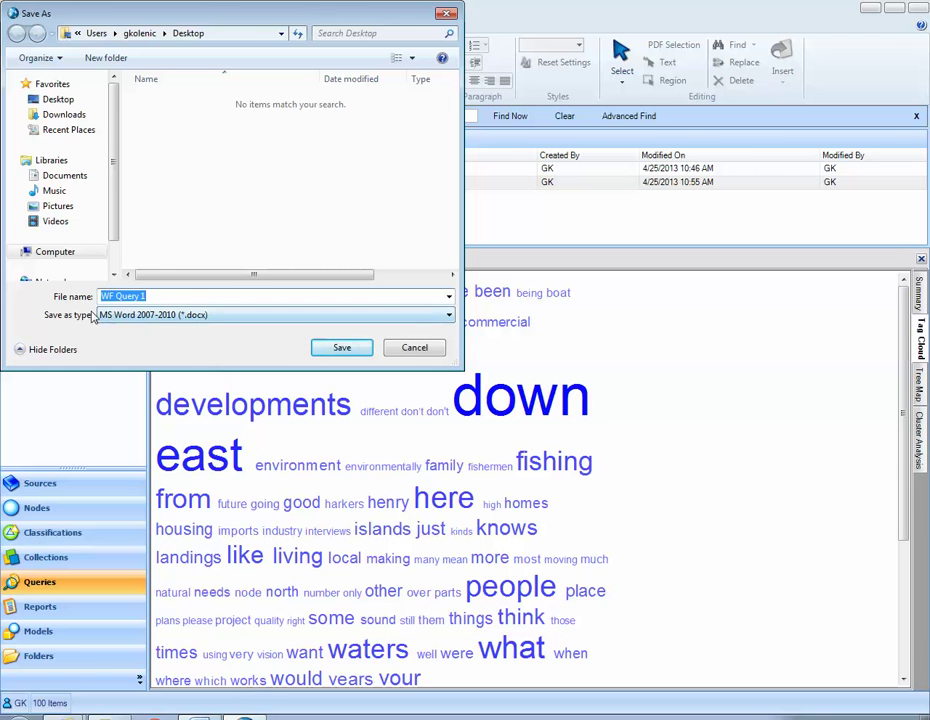
pyautogui.click(236, 319)
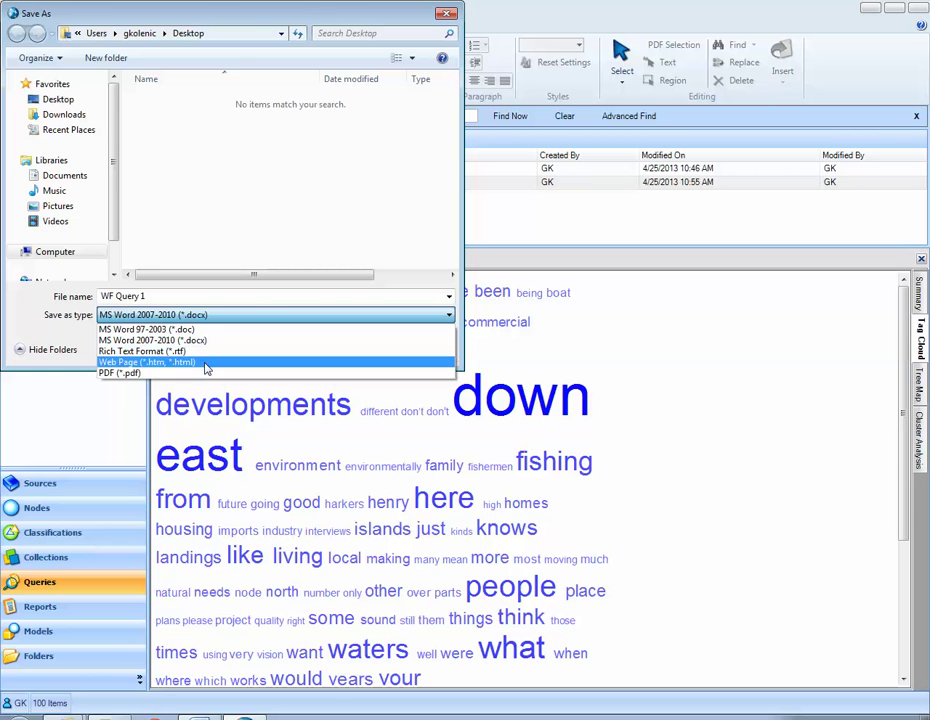
pyautogui.click(446, 13)
pyautogui.click(446, 13)
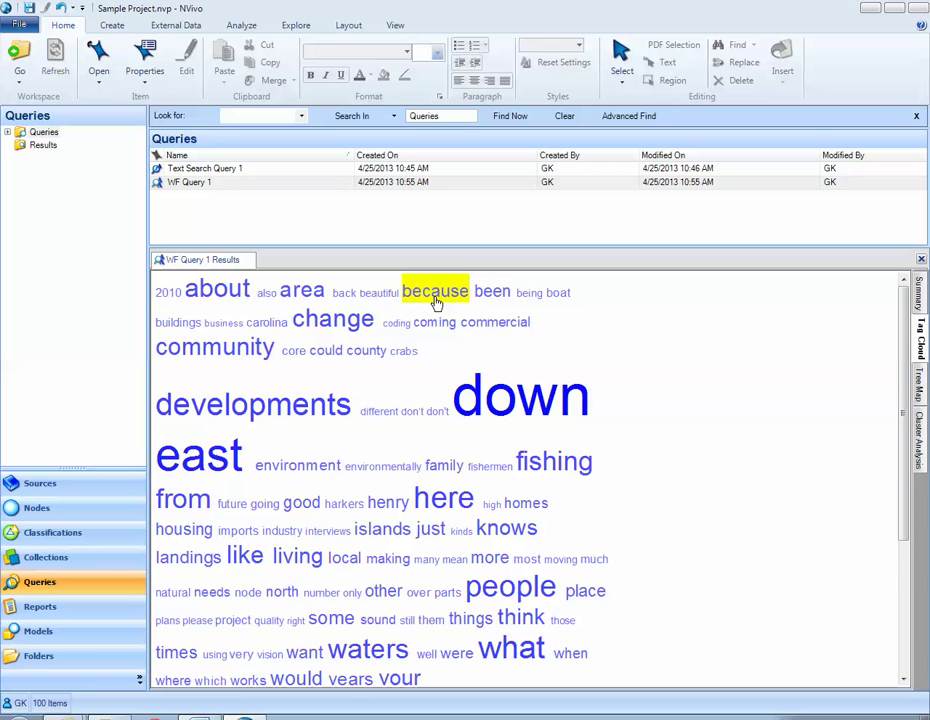
# - Select 'also' and 'because' in the tag cloud and add them to the stop words list
pyautogui.click(266, 292)
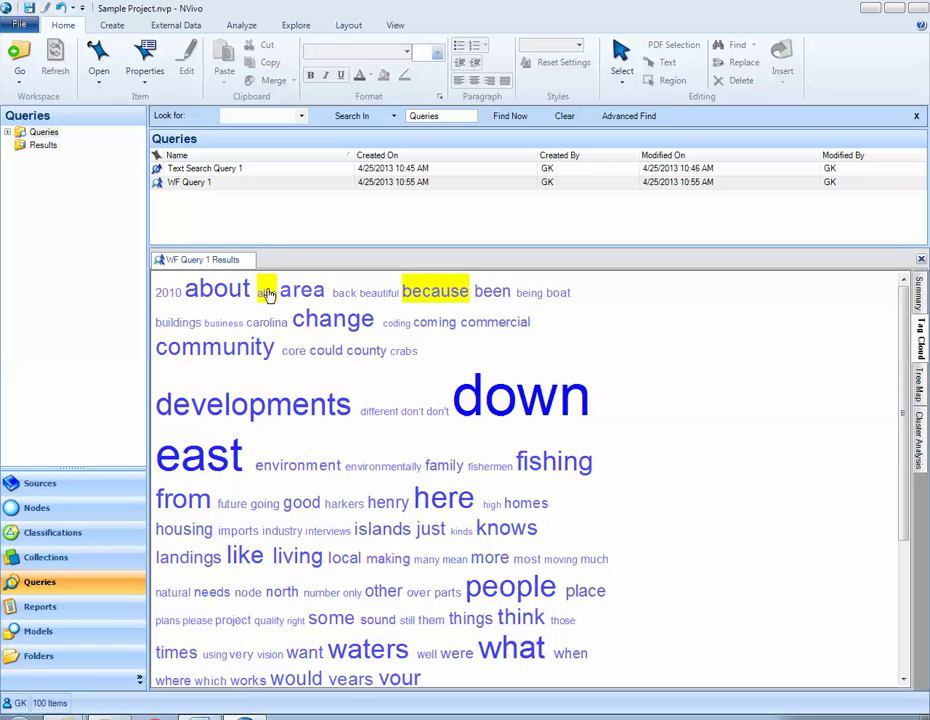
pyautogui.rightClick(426, 294)
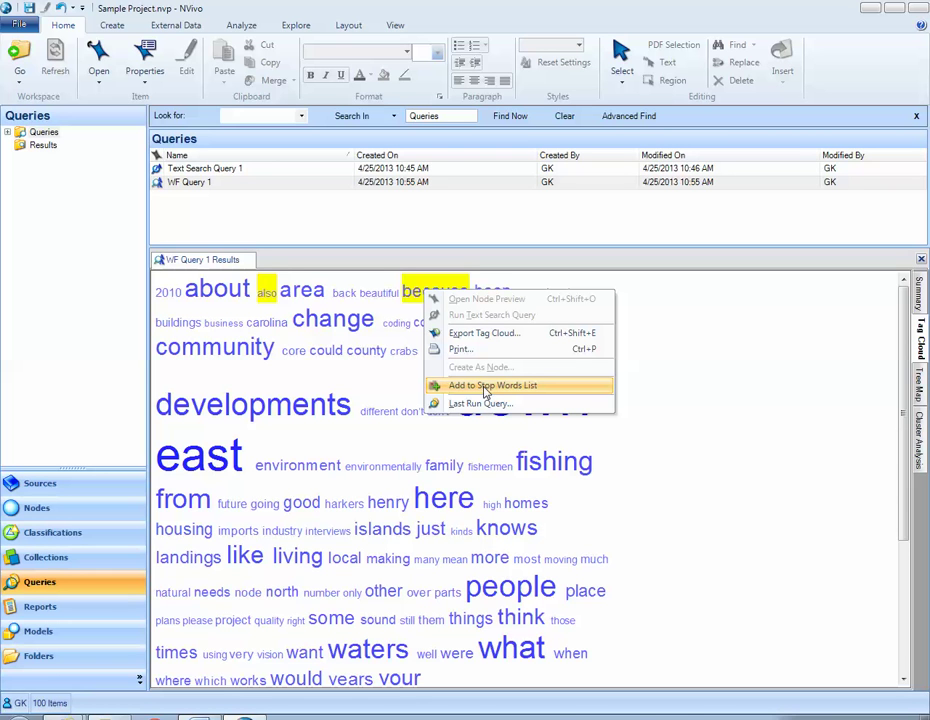
pyautogui.click(485, 387)
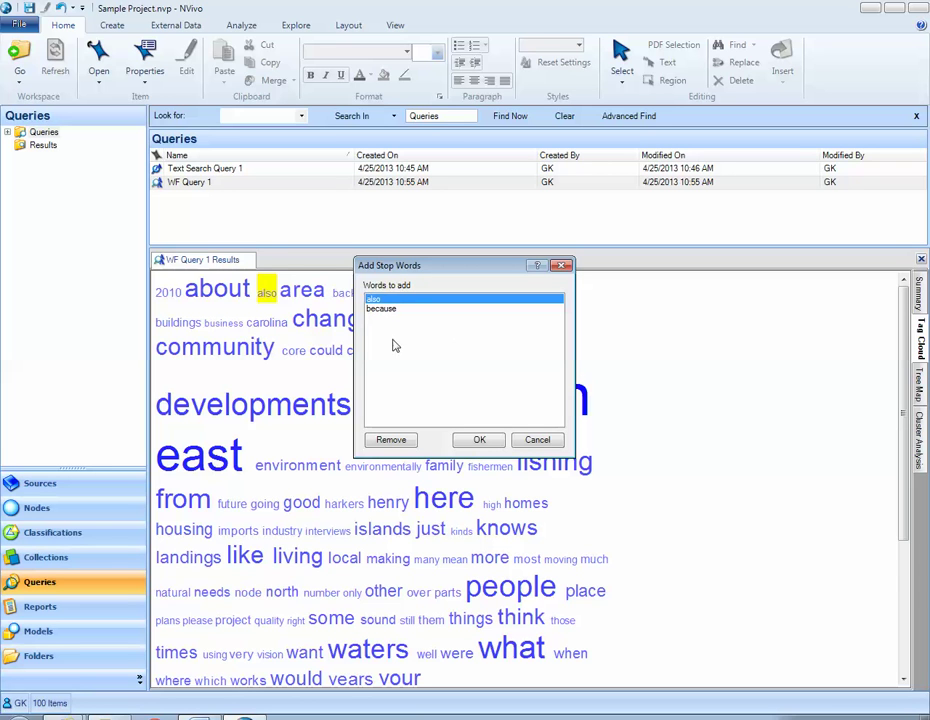
pyautogui.click(474, 442)
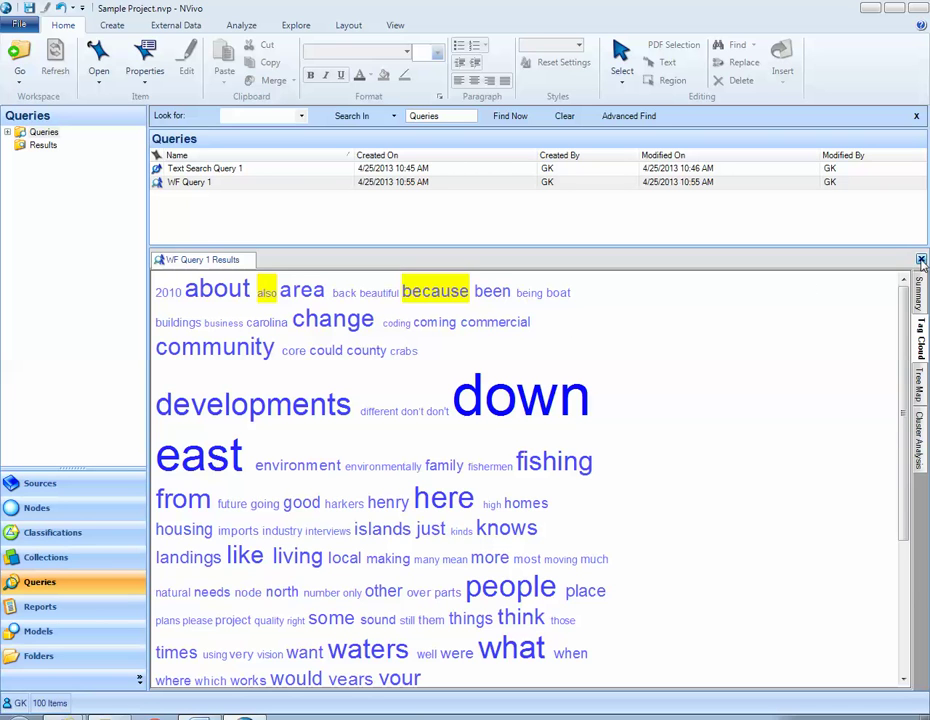
# - Close the results, re-run WF Query 1, and view its tag cloud without 'also' or 'because'
pyautogui.click(922, 260)
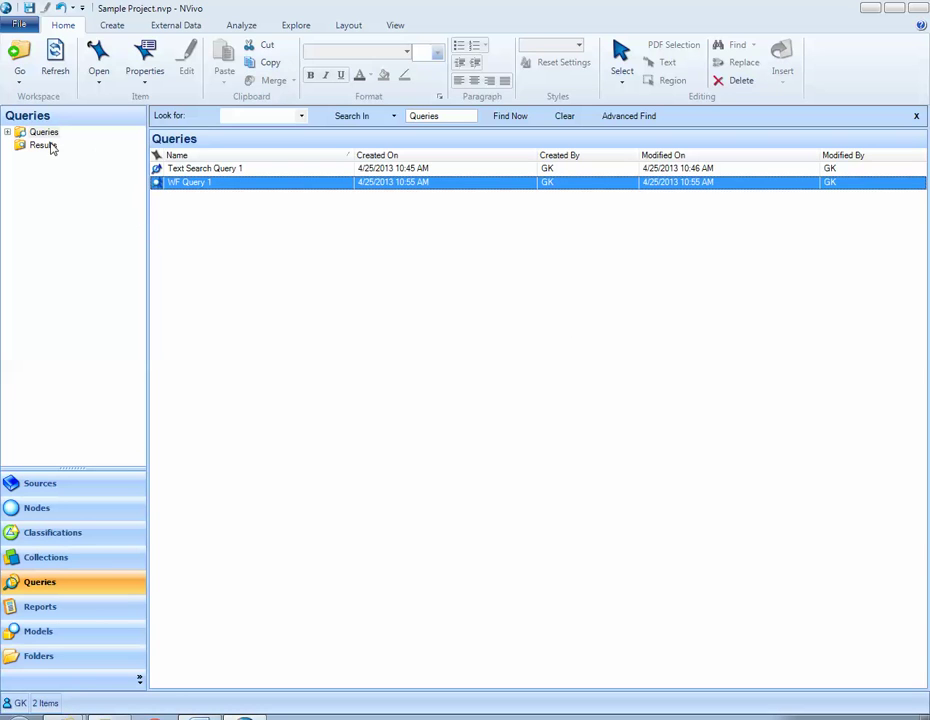
pyautogui.rightClick(174, 187)
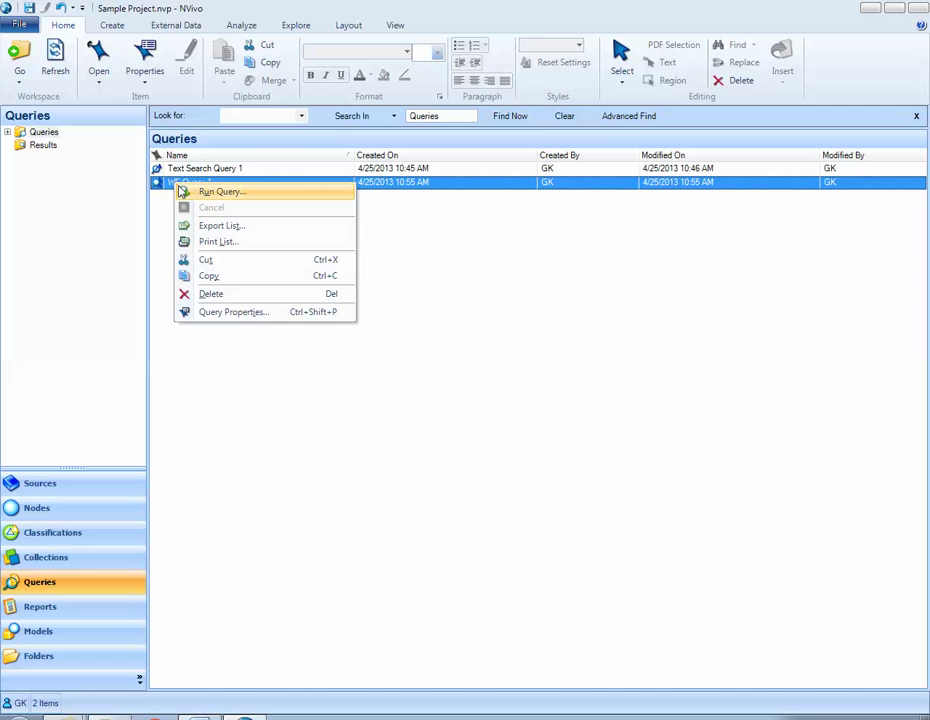
pyautogui.click(188, 194)
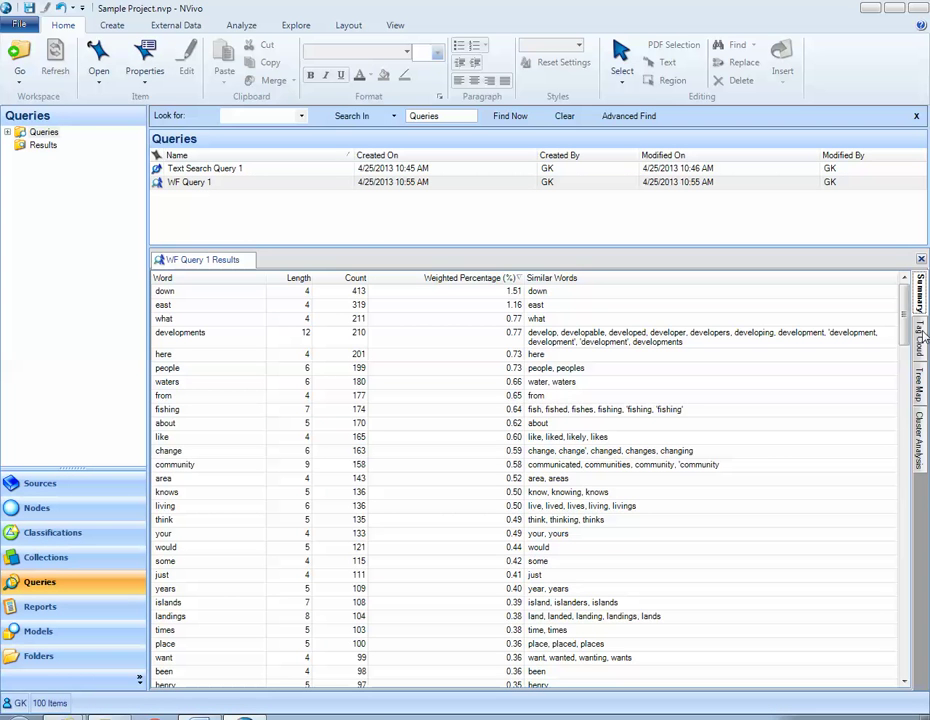
pyautogui.click(922, 338)
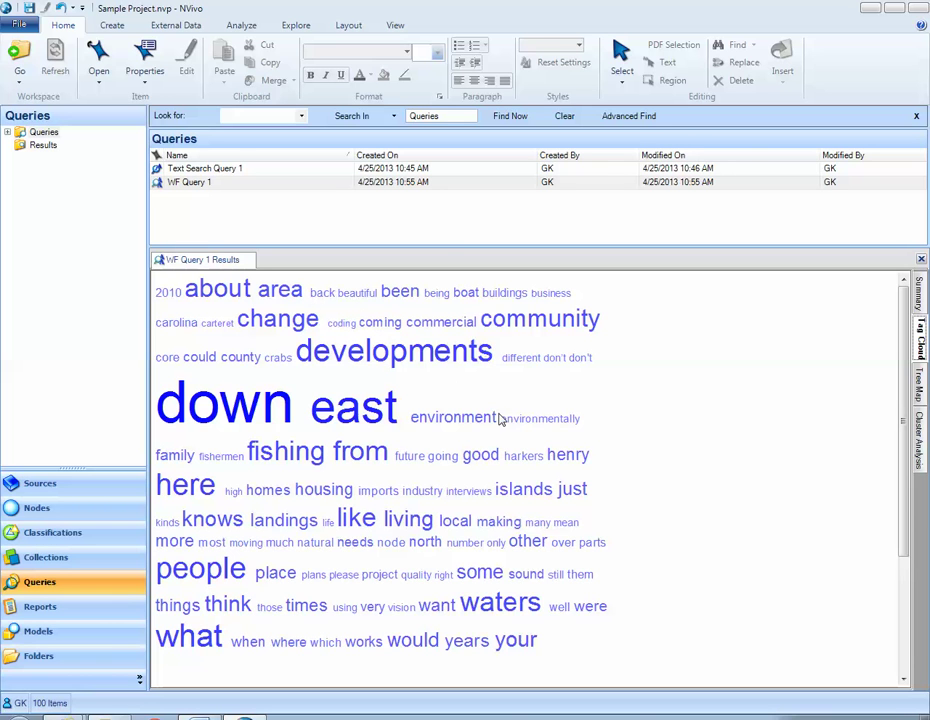
# - Close the WF Query 1 results and browse the saved results, selecting Text Search Query 1 (2)
pyautogui.click(921, 260)
pyautogui.click(37, 149)
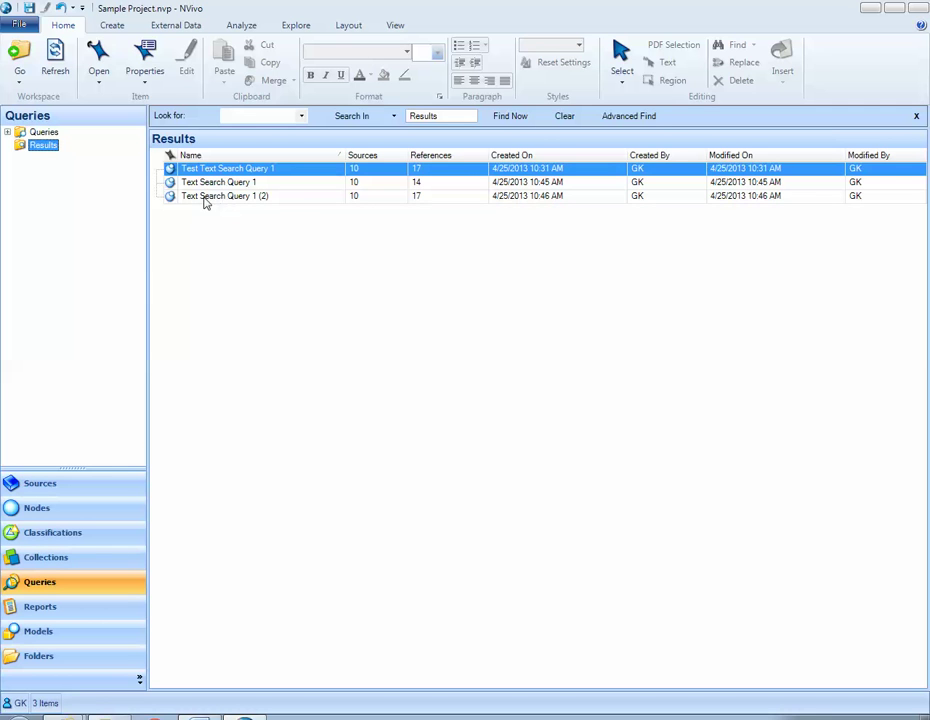
pyautogui.click(196, 197)
pyautogui.click(205, 180)
pyautogui.click(205, 170)
pyautogui.click(209, 185)
pyautogui.click(210, 197)
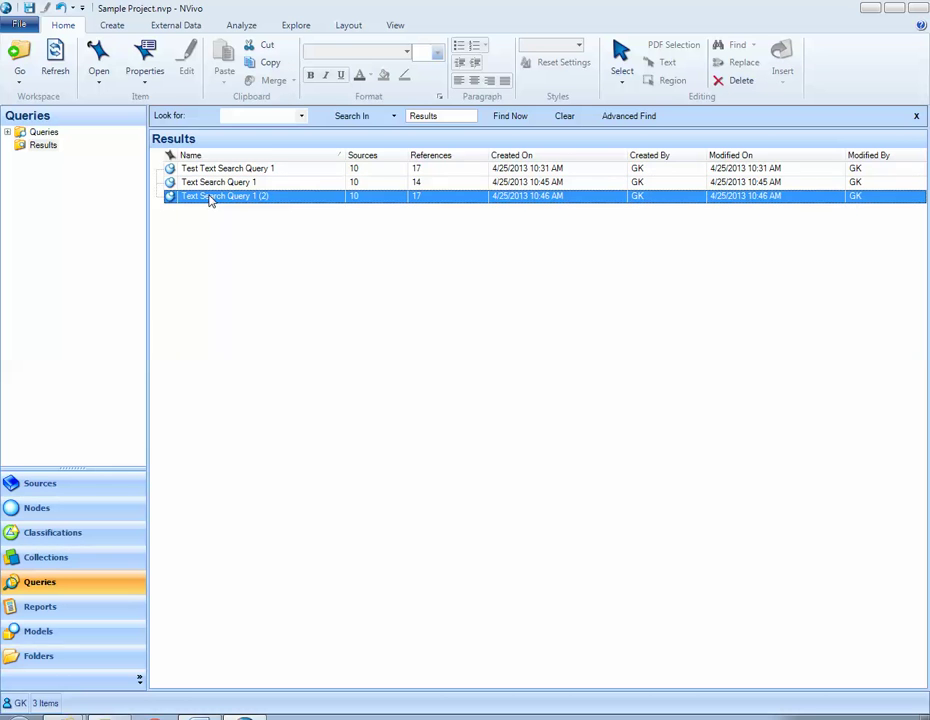
# - Return to the Queries folder listing Text Search Query 1 and WF Query 1
pyautogui.click(45, 133)
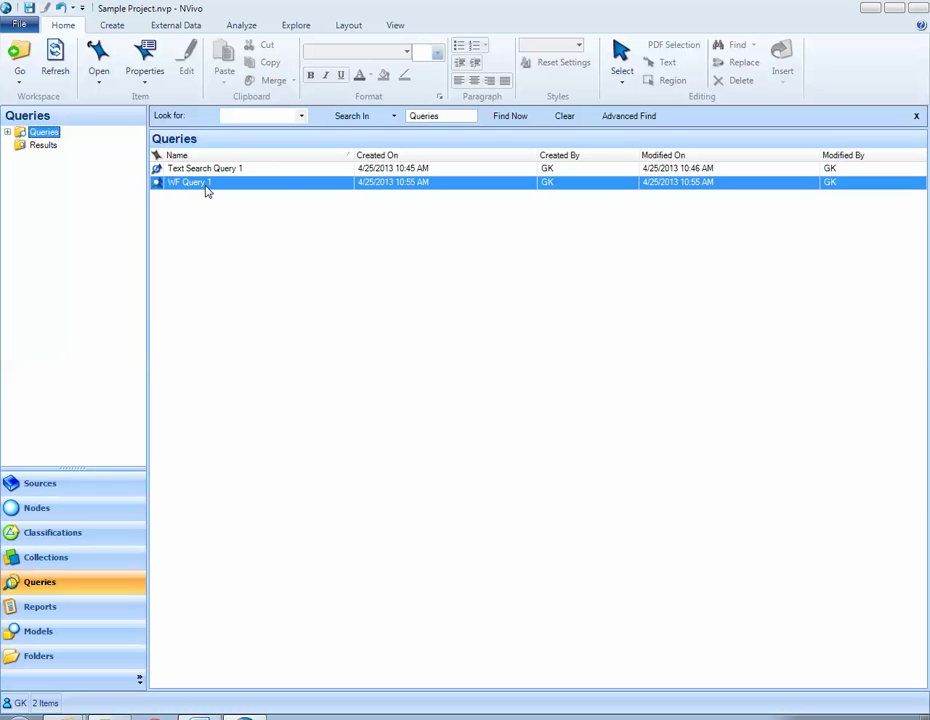
pyautogui.click(42, 147)
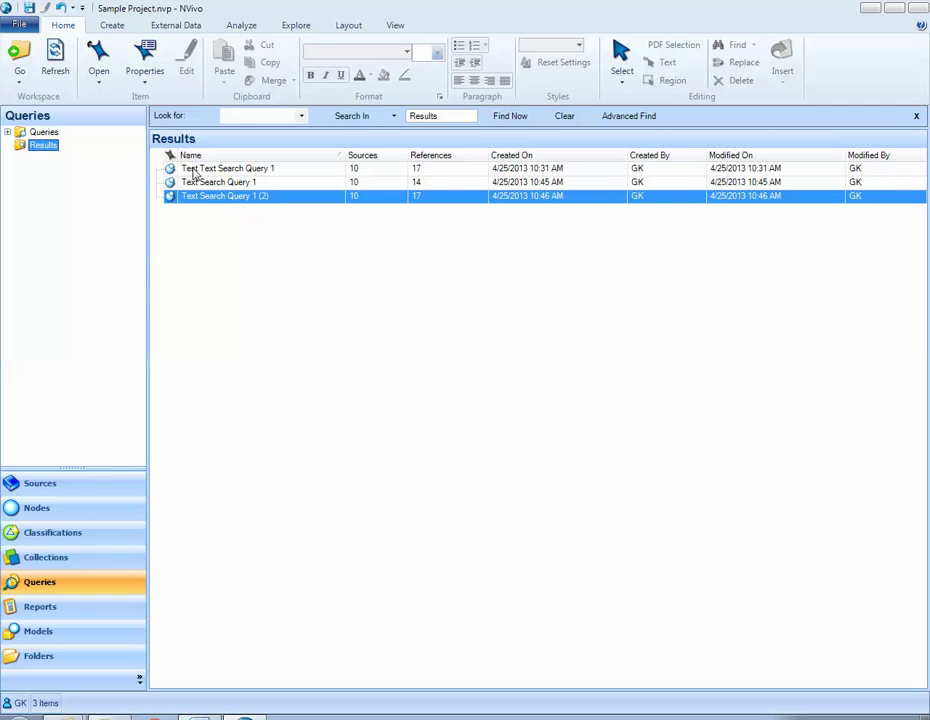
pyautogui.click(40, 133)
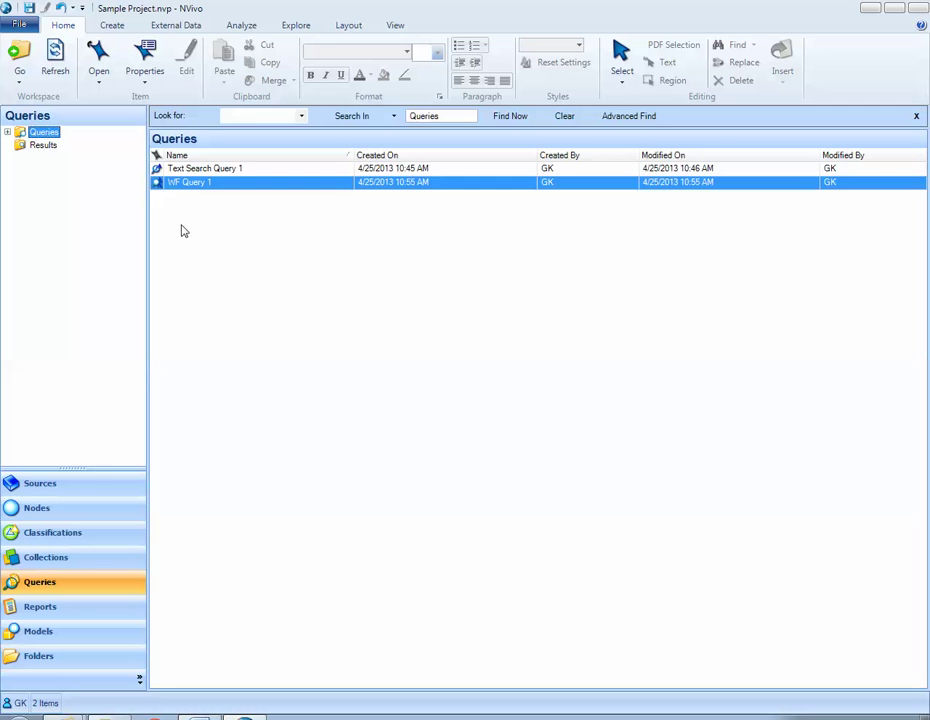